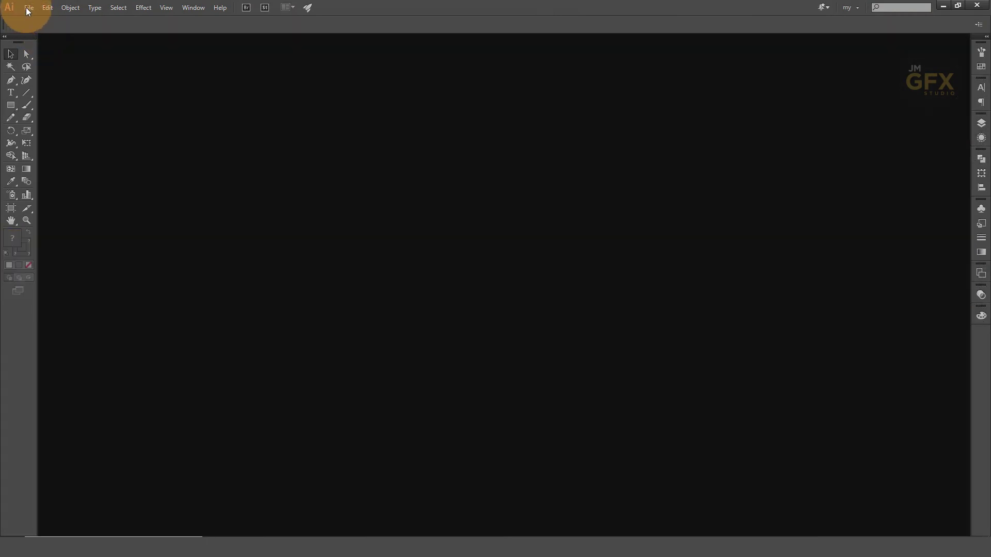
Create a new blank document and place the text GFX on the artboard
left_click(27, 9)
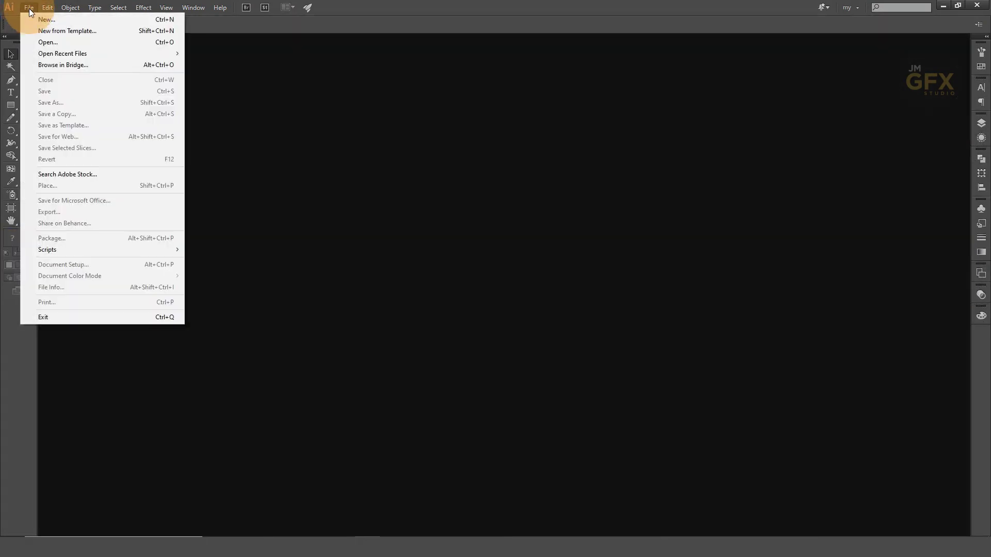
left_click(53, 17)
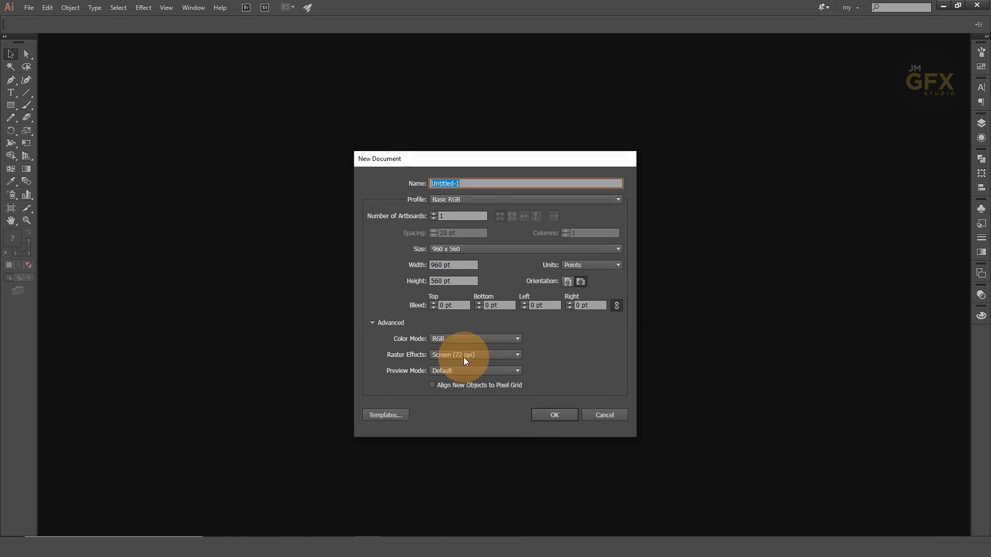
left_click(553, 418)
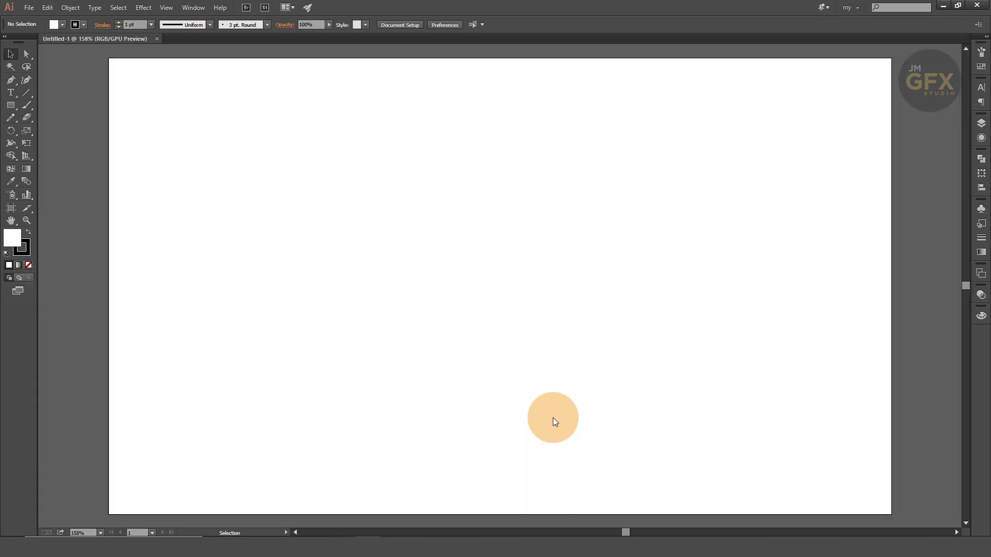
left_click(11, 93)
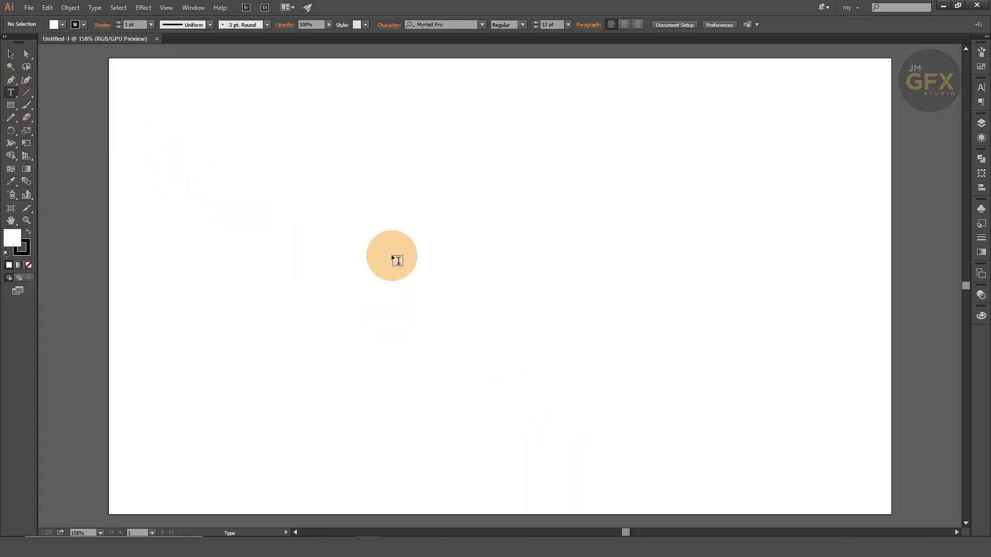
left_click(361, 254)
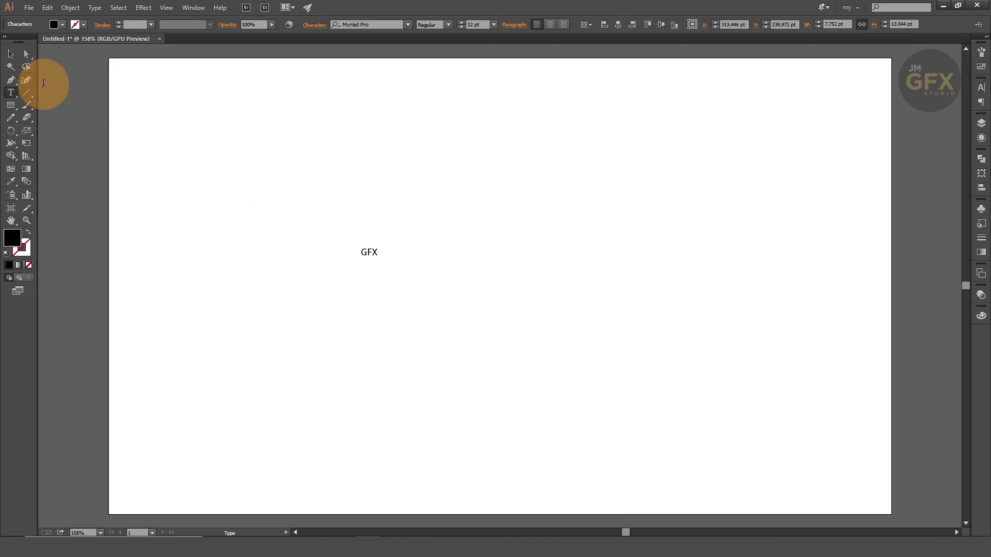
Set the GFX text to 300 pt Myriad Pro Bold and reposition it
left_click(10, 54)
left_click_drag(377, 256, 503, 352)
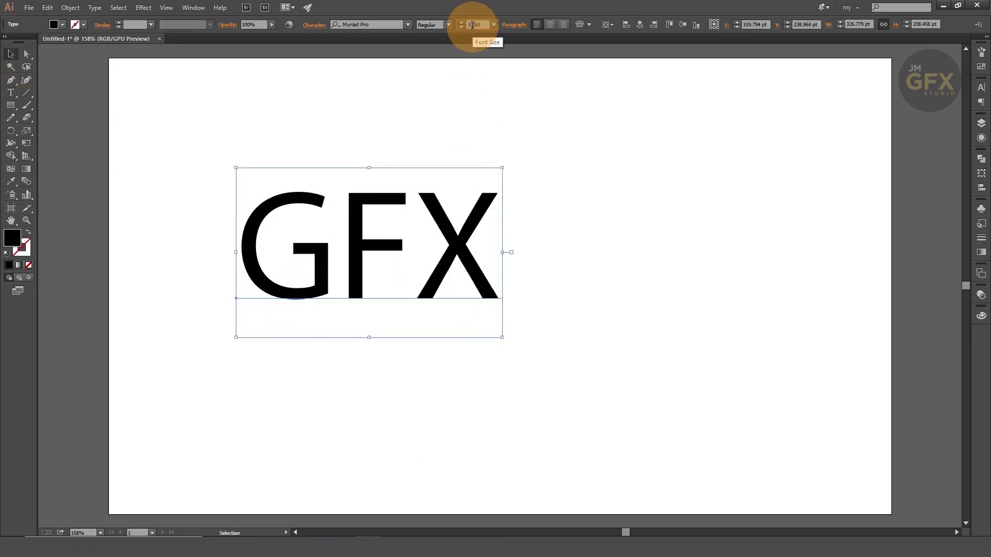
key("Return")
left_click_drag(439, 280, 465, 303)
left_click(448, 24)
left_click(446, 122)
left_click_drag(505, 238, 491, 216)
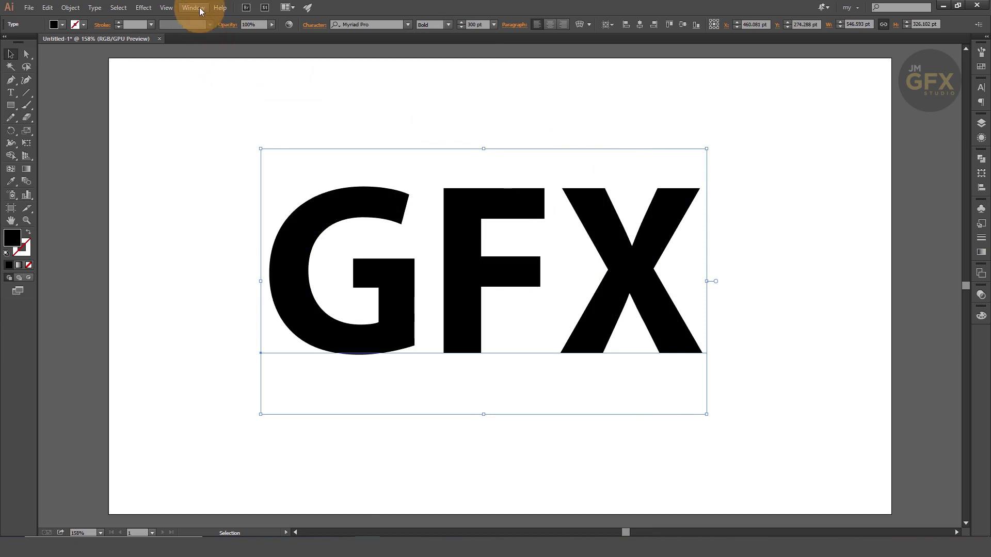
Widen the GFX letter spacing in the Character panel and centre it on the artboard
left_click(193, 7)
left_click(401, 440)
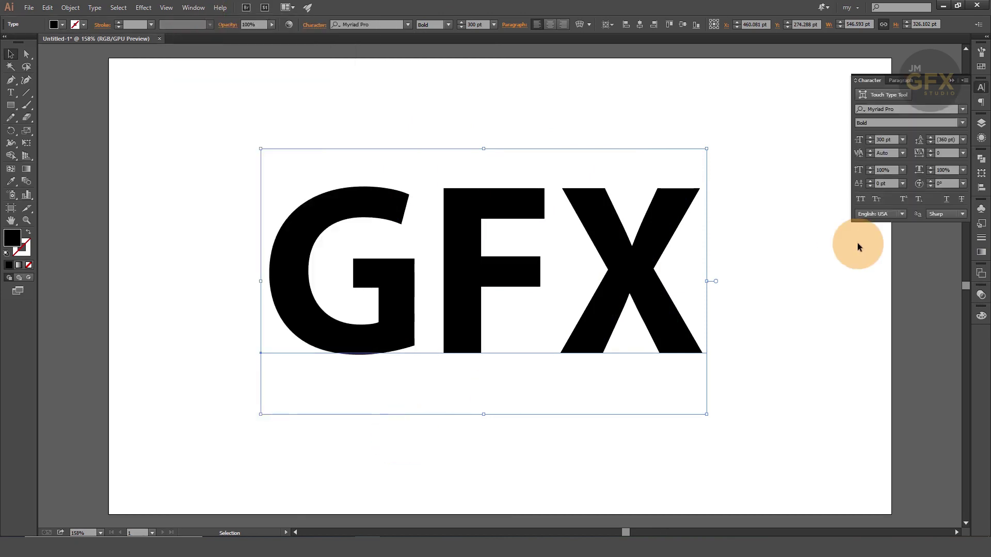
left_click(930, 150)
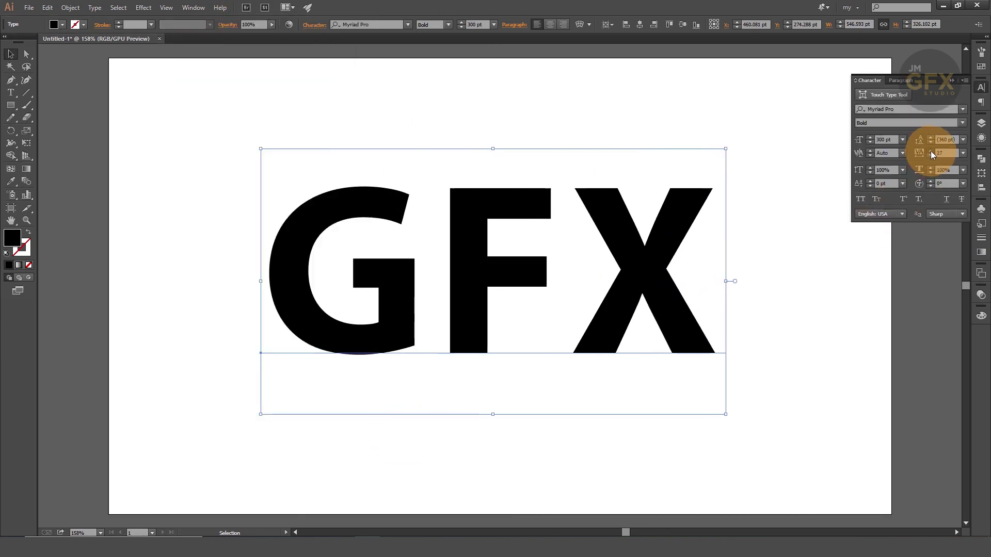
left_click_drag(692, 274, 645, 236)
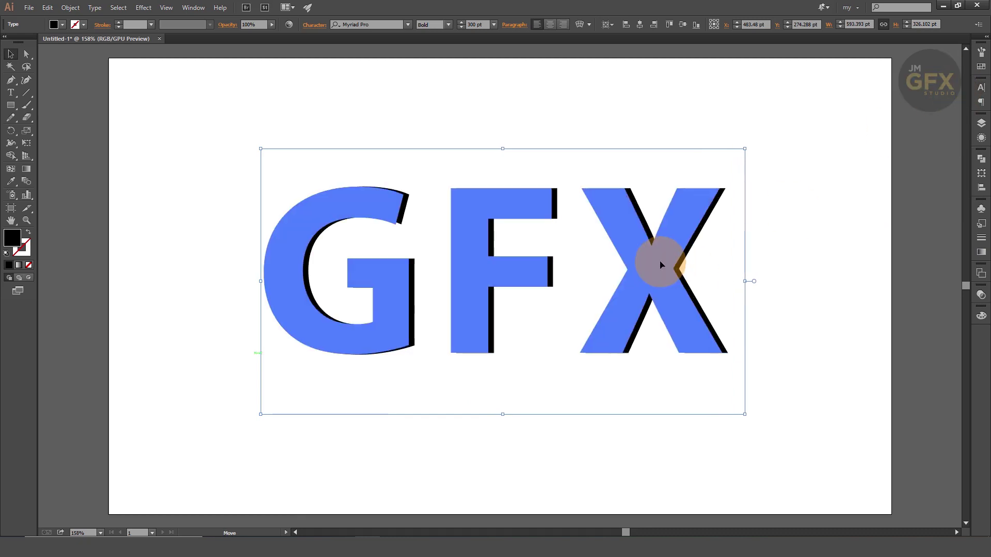
left_click(640, 24)
left_click(683, 24)
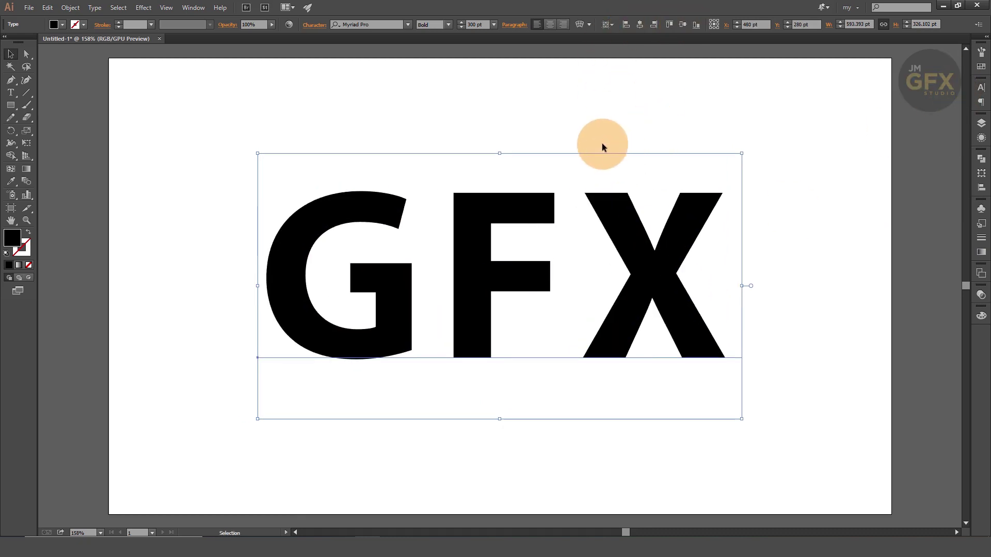
Apply a Gaussian Blur with a radius of about 10 pixels to the GFX text
left_click(143, 7)
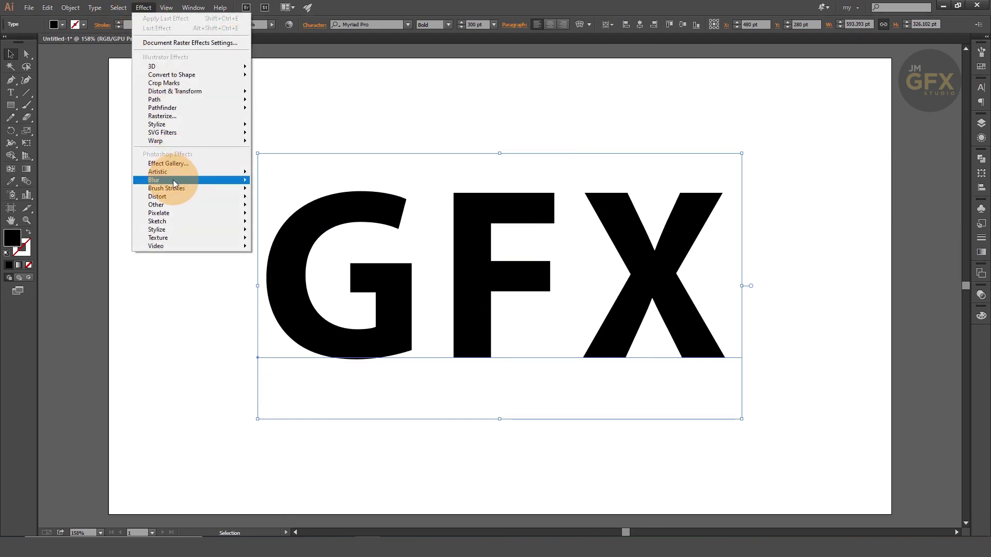
mouse_move(190, 180)
left_click(281, 181)
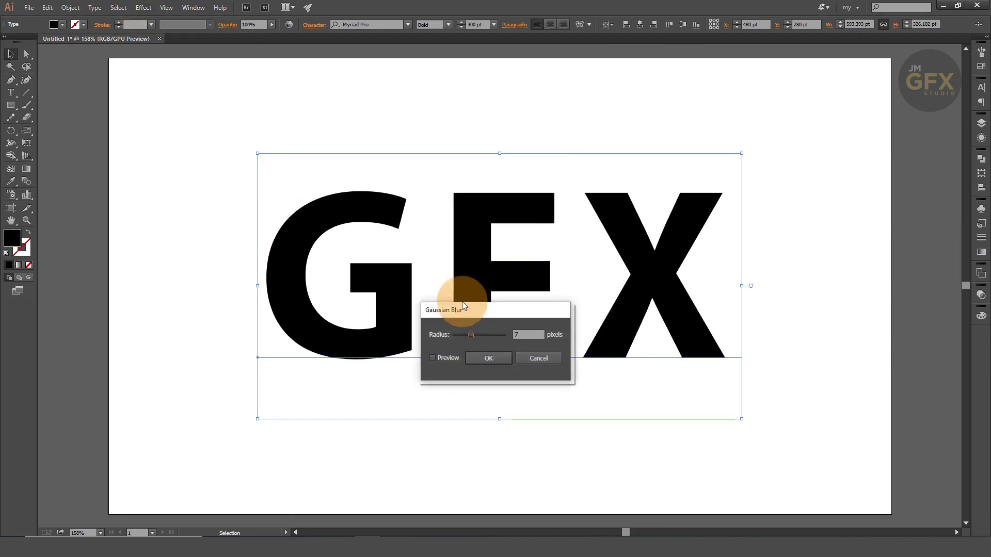
left_click(432, 359)
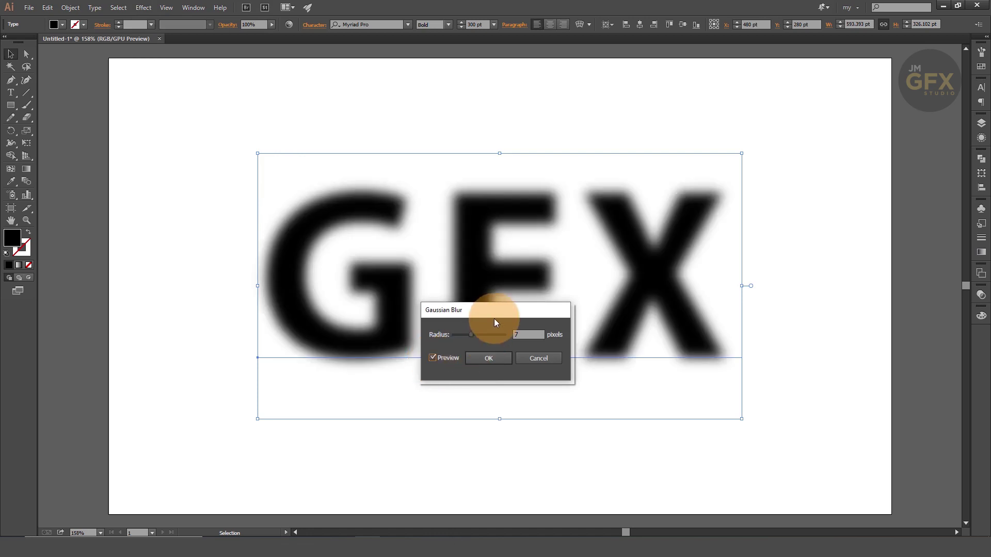
left_click_drag(494, 320, 736, 328)
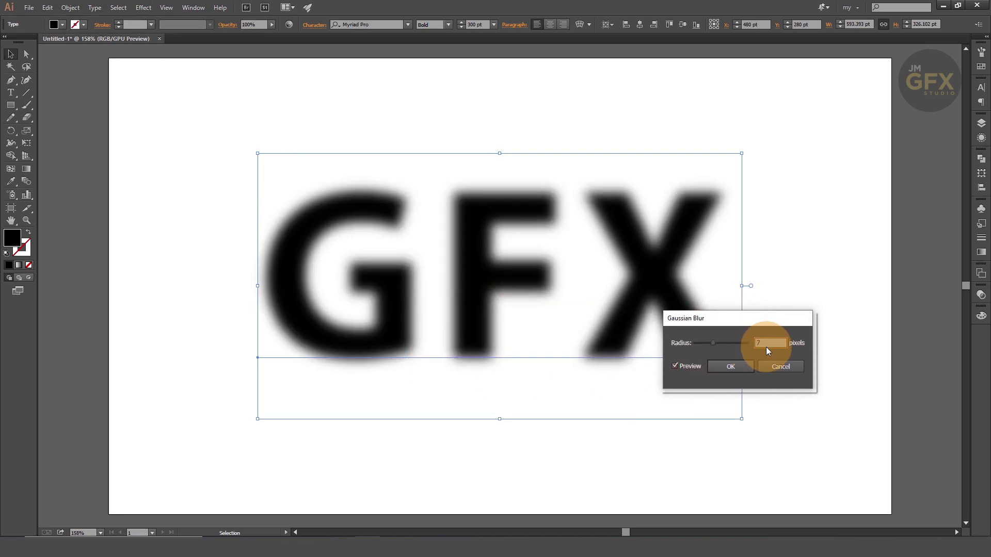
key("Up")
key("Up")
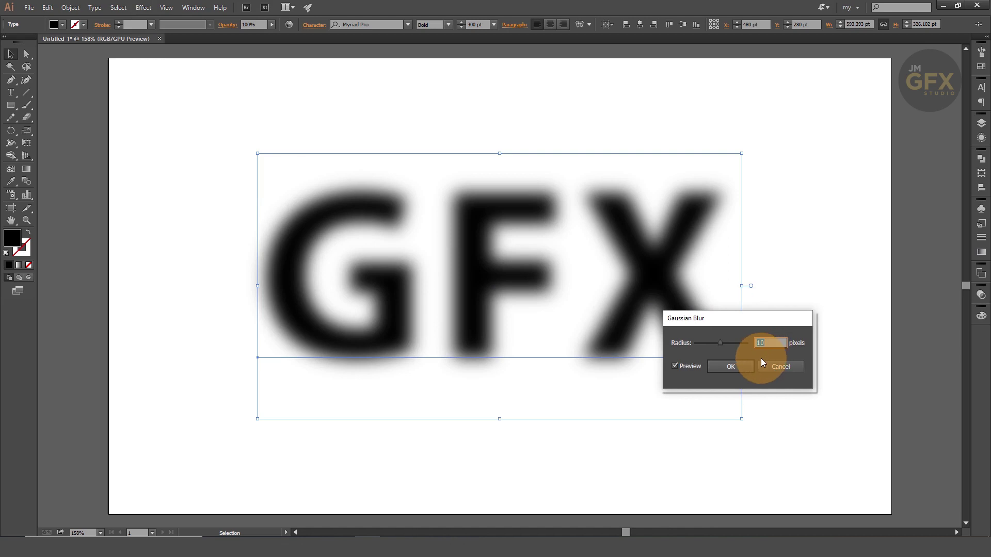
left_click(744, 367)
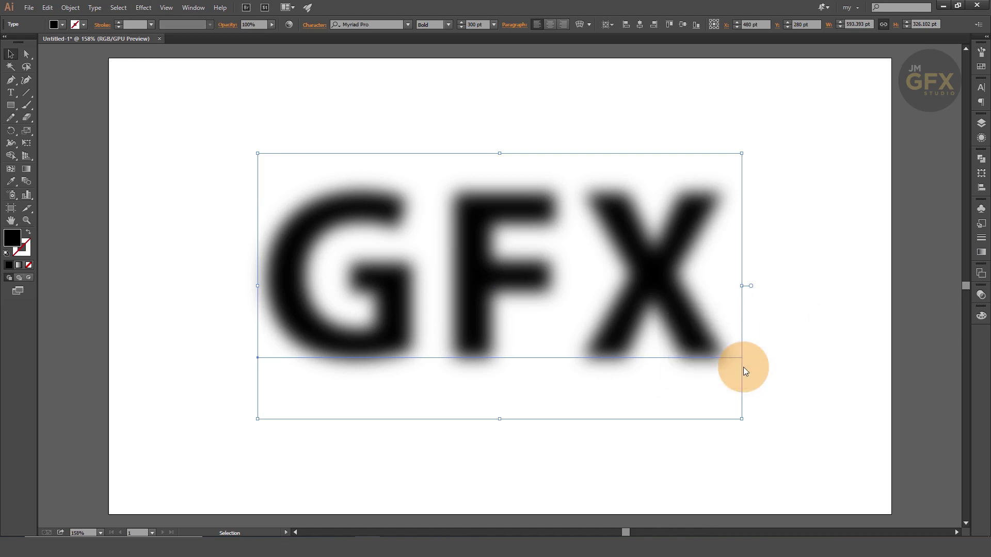
left_click(143, 8)
Add a Sketch > Reticulation effect with slightly raised Density to the blurred text
left_click(187, 164)
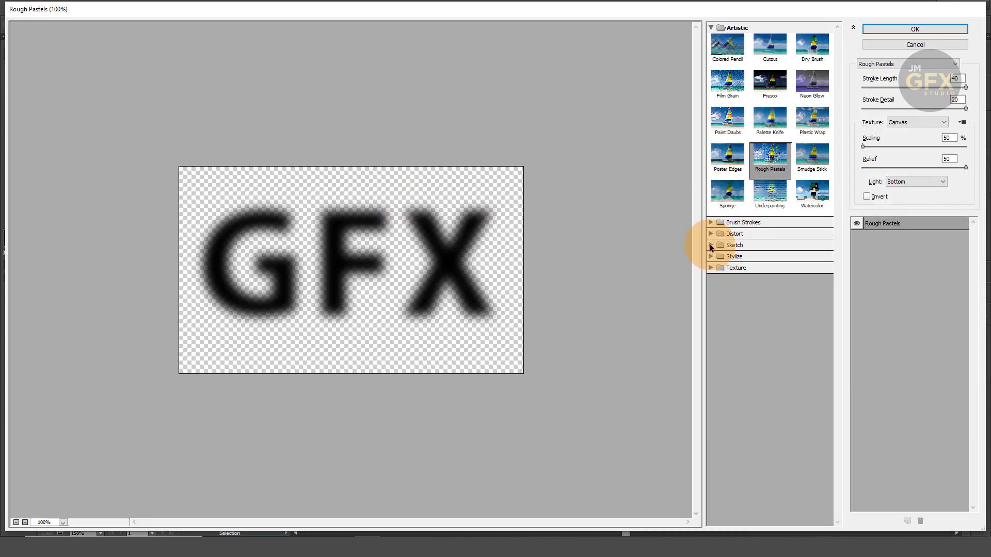
left_click(710, 246)
left_click(772, 378)
left_click_drag(883, 87, 900, 92)
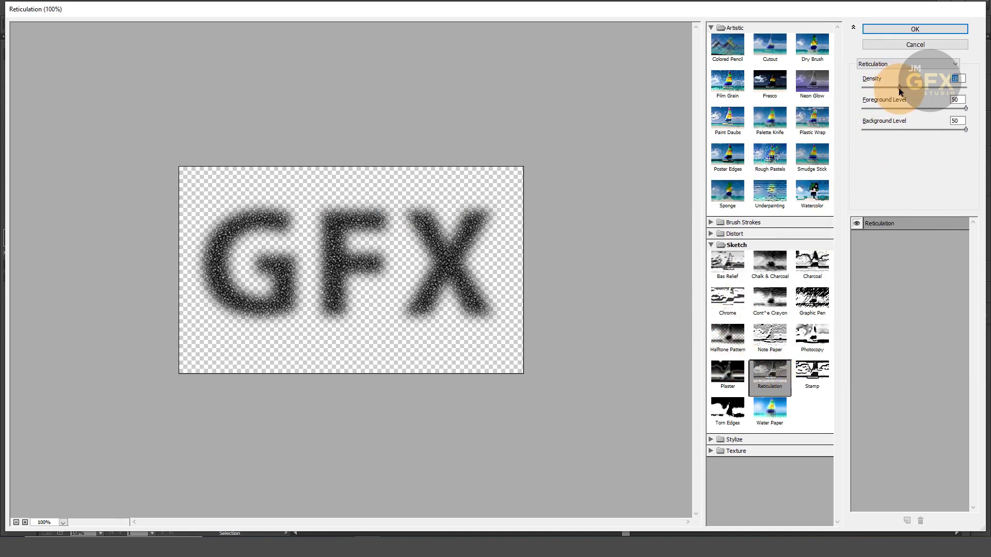
left_click(927, 28)
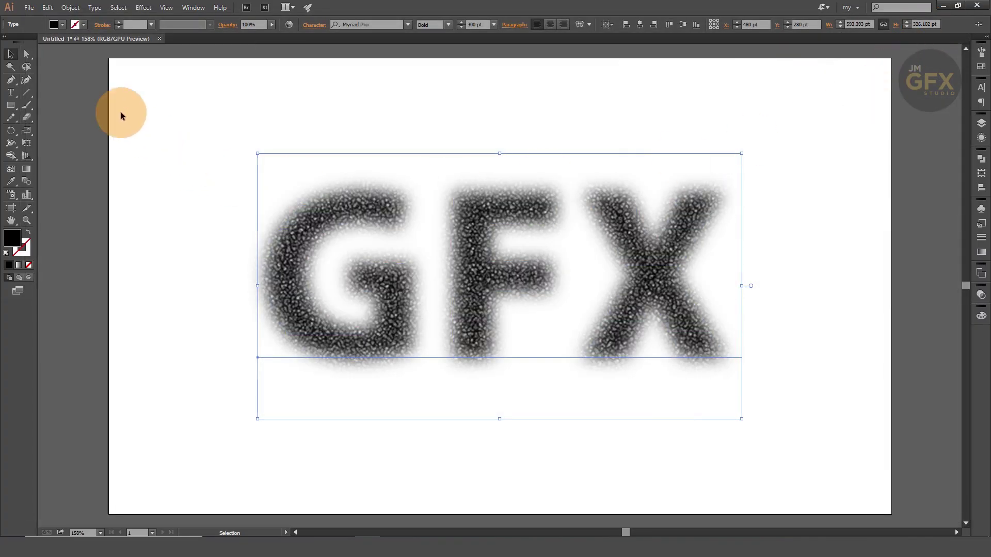
Rasterize the GFX text as a 300 ppi RGB image with a white background
left_click(70, 8)
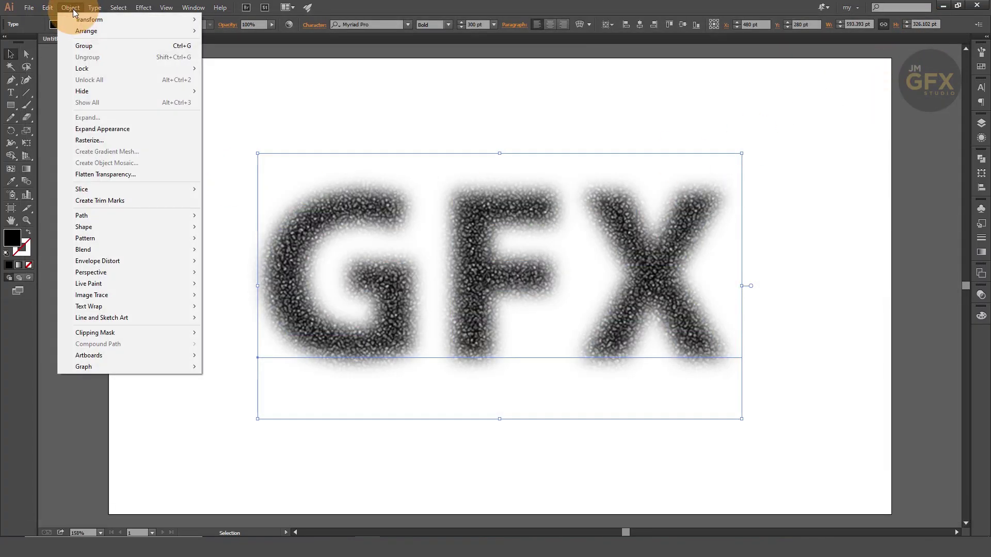
left_click(129, 140)
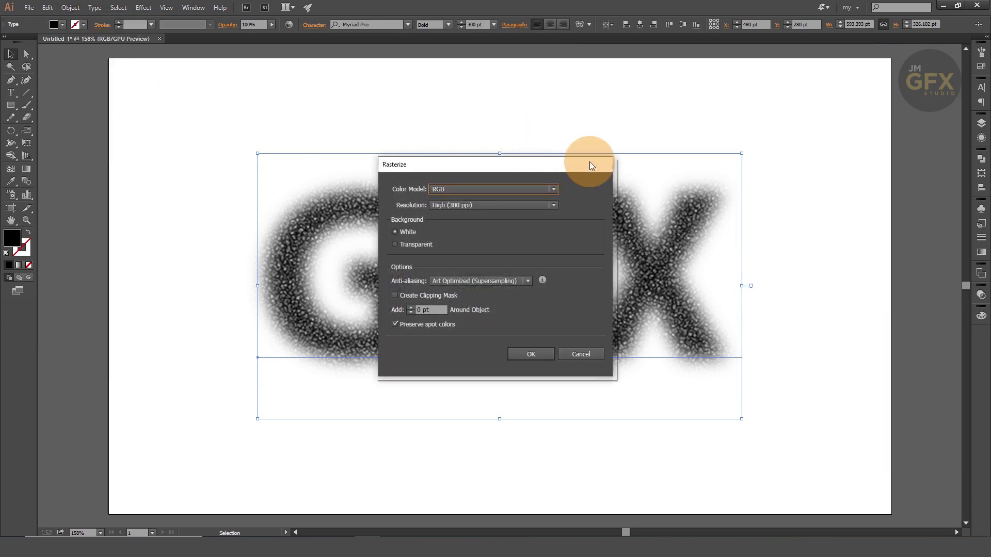
left_click(549, 355)
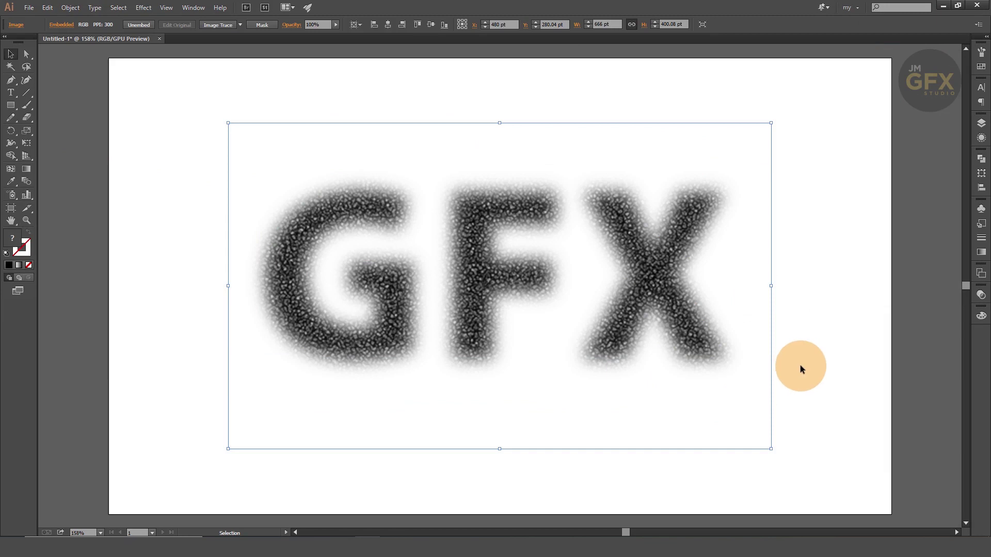
left_click(144, 7)
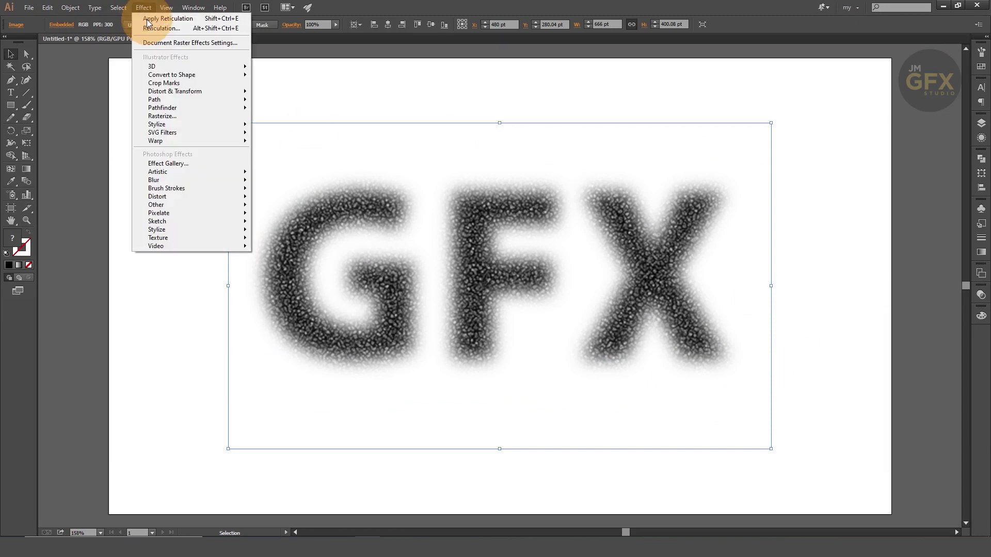
mouse_move(159, 213)
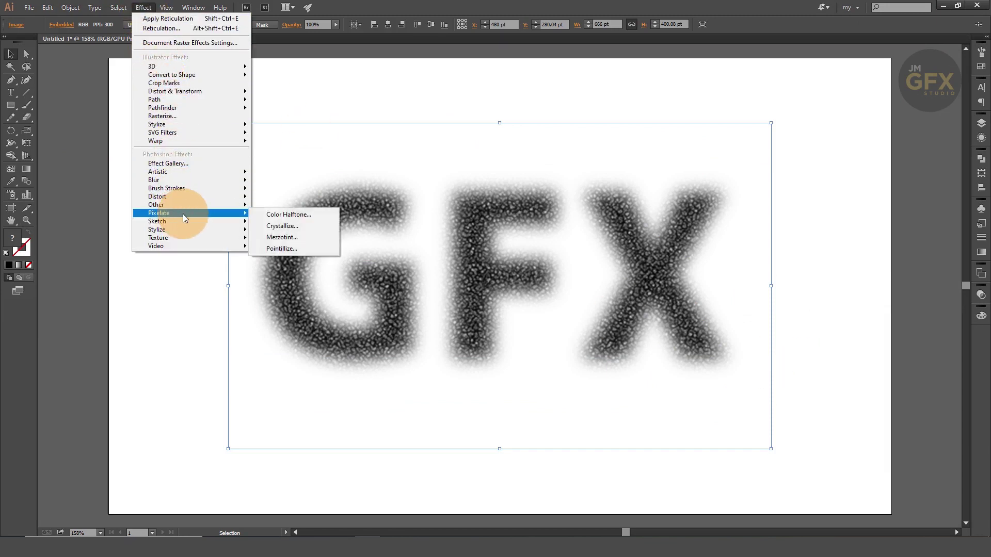
Apply Color Halftone to the image with every channel's screen angle set to 45
left_click(306, 215)
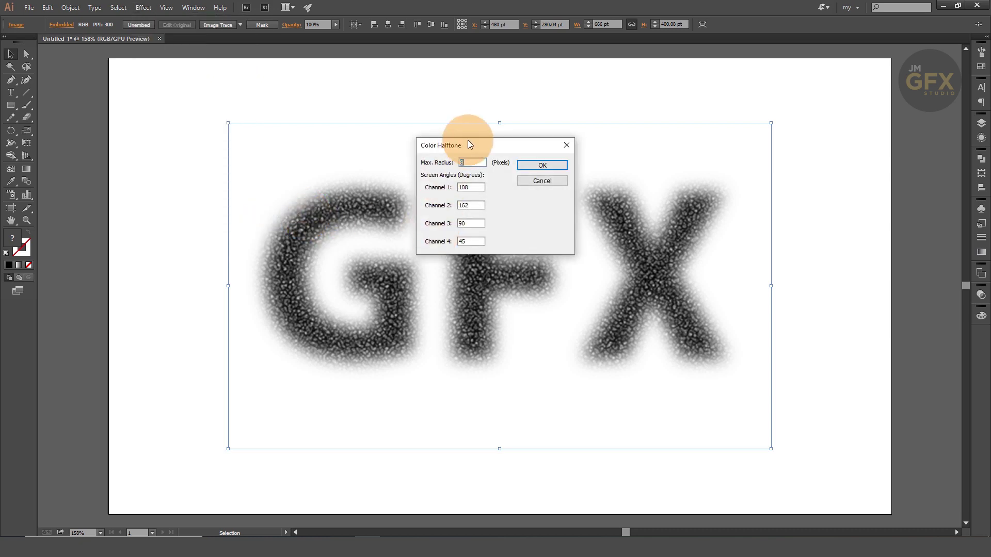
left_click_drag(467, 140, 667, 115)
left_click_drag(674, 157, 653, 160)
type("45")
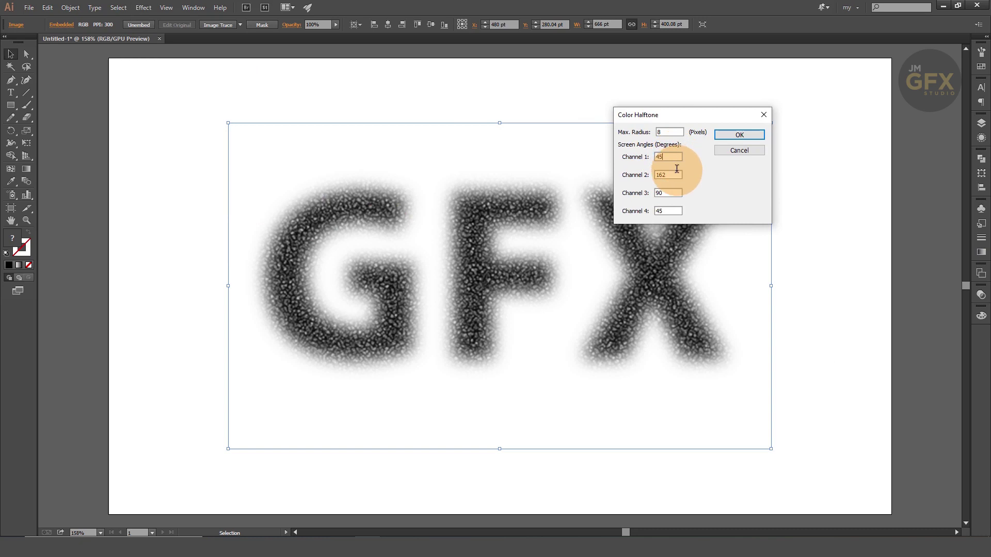
key("Tab")
type("45")
key("Tab")
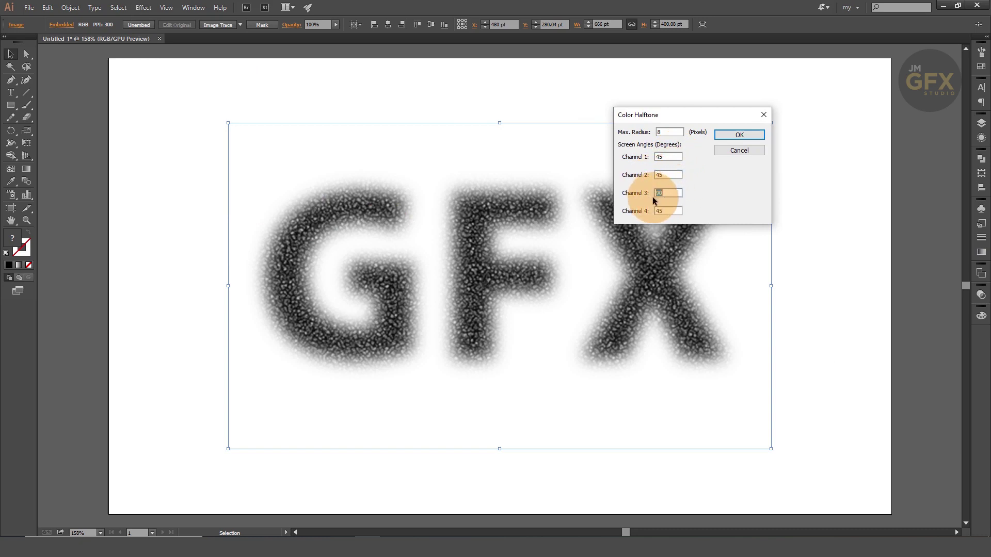
type("45")
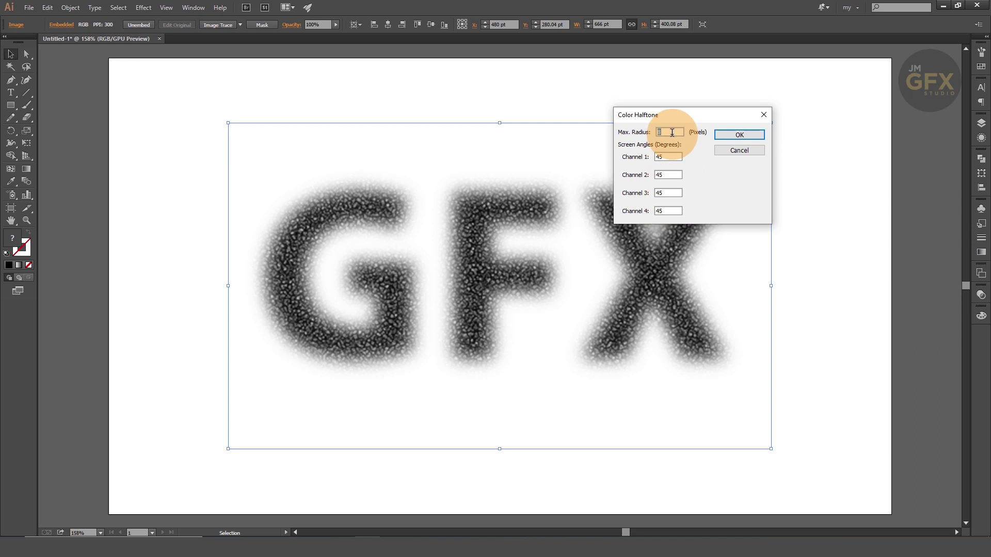
left_click(749, 135)
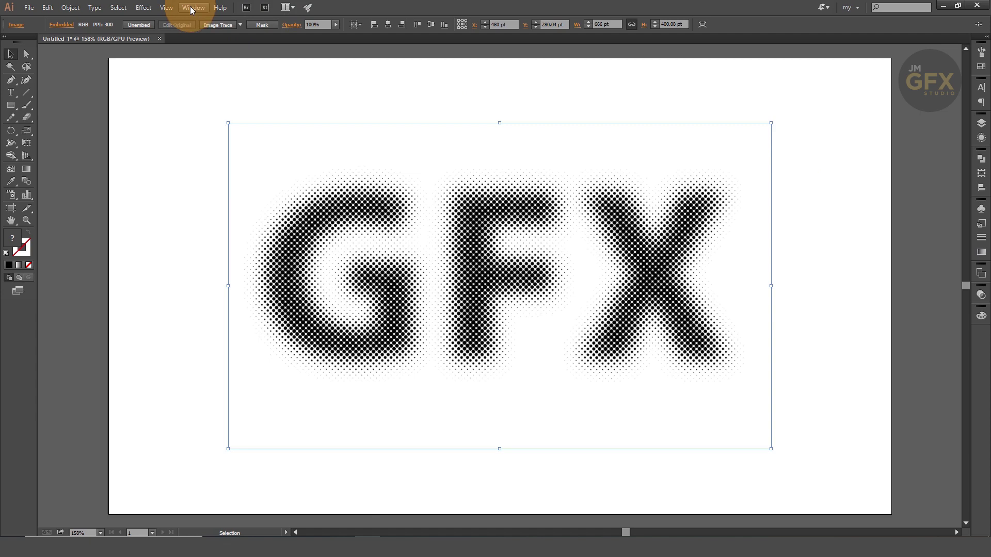
Float the Appearance panel and raise the Color Halftone Max Radius to 20 pixels
left_click(193, 7)
left_click(222, 121)
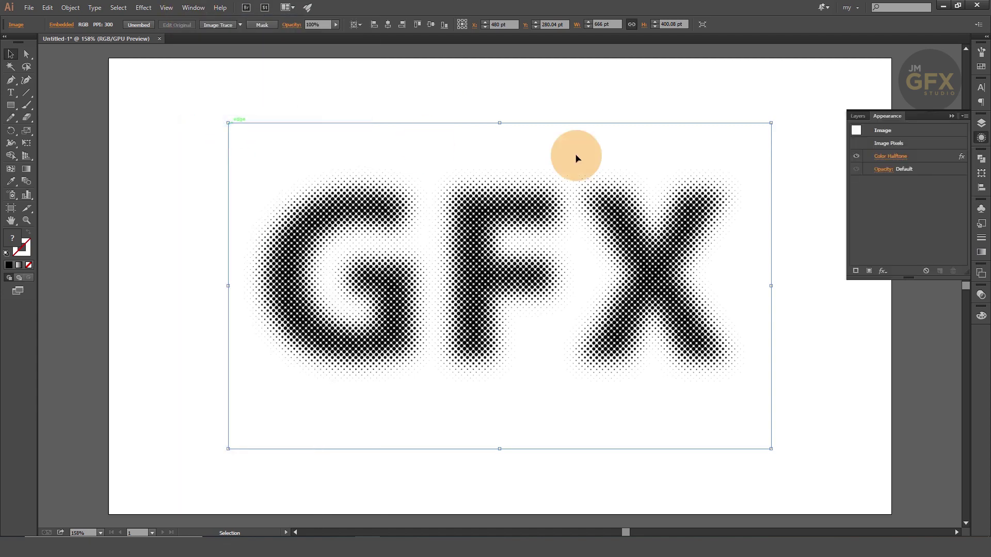
mouse_move(893, 117)
left_mouse_down()
mouse_move(836, 94)
mouse_move(886, 178)
left_mouse_up()
left_click(954, 116)
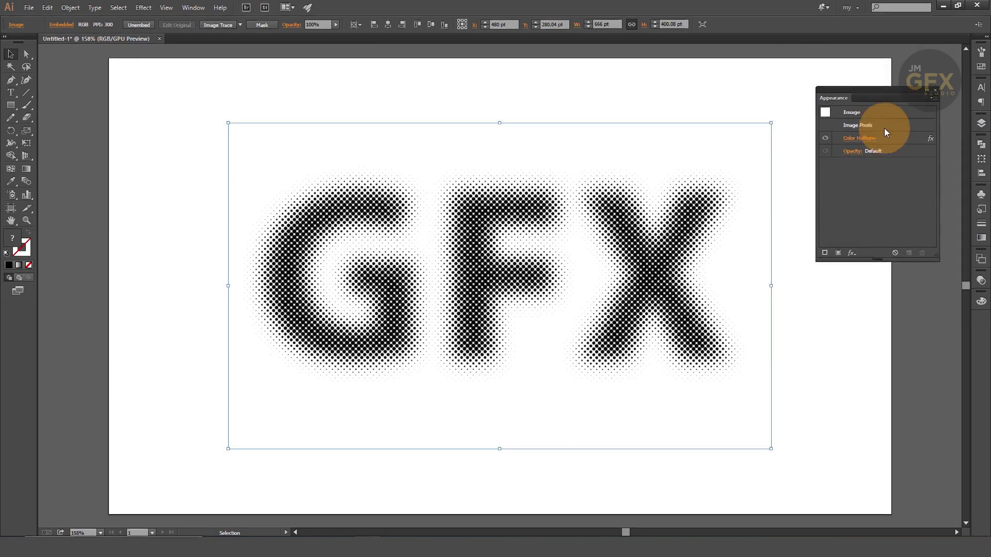
left_click(873, 224)
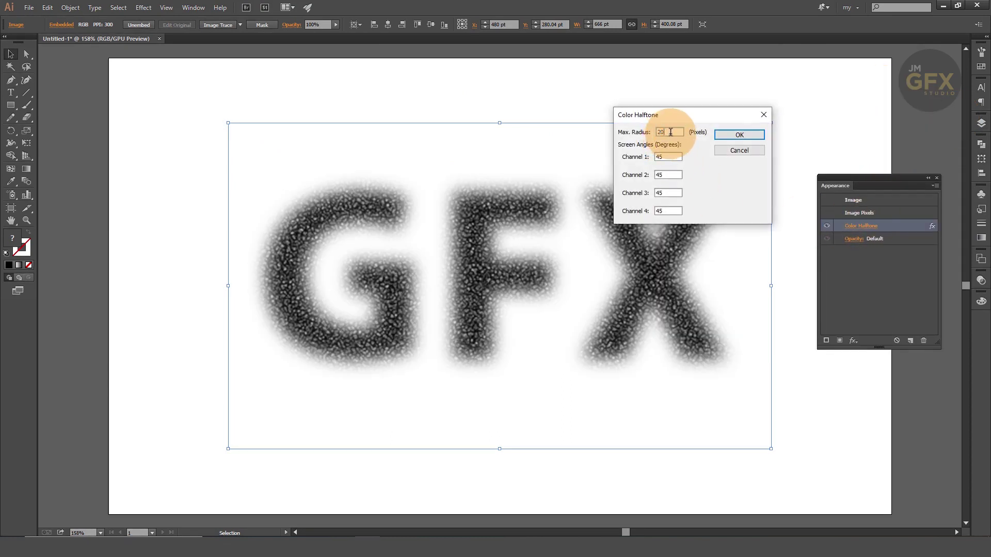
left_click(742, 135)
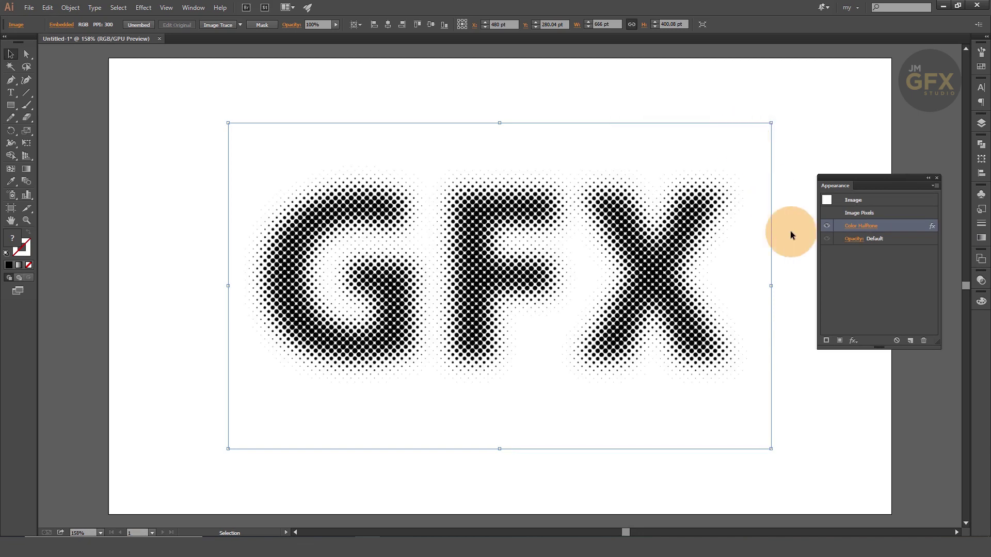
Add a Rough Pastels effect with Stroke Length 40, Stroke Detail 20 and Canvas texture
left_click(852, 341)
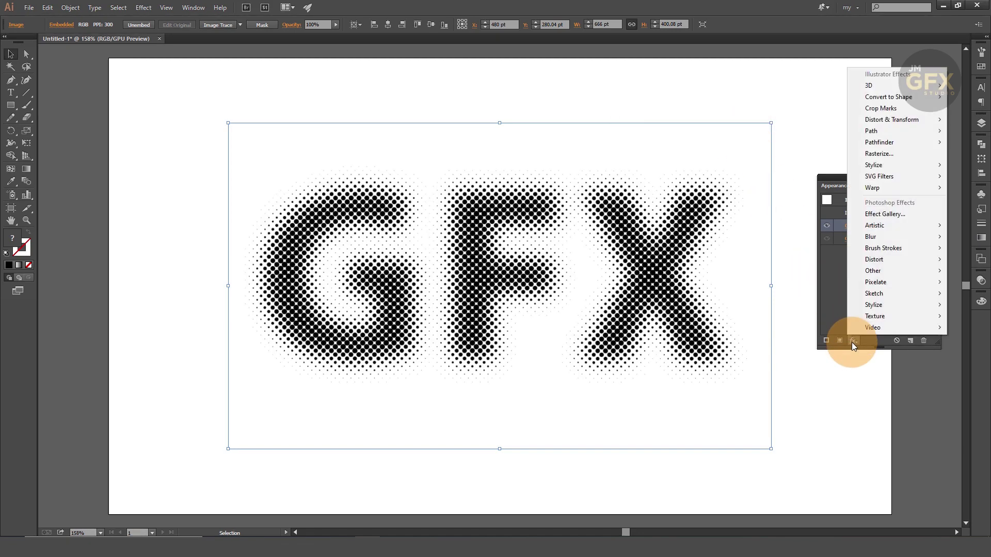
left_click(909, 214)
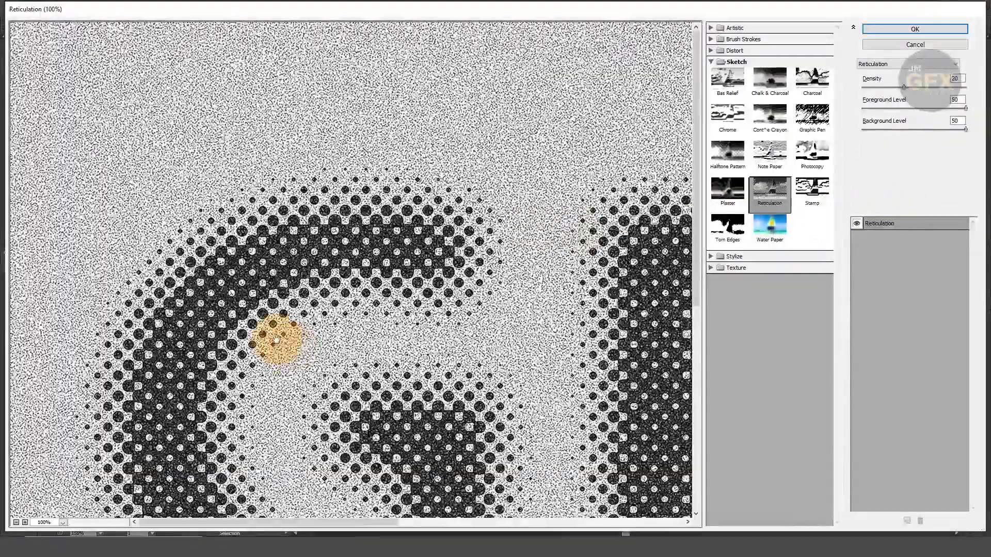
left_click(16, 522)
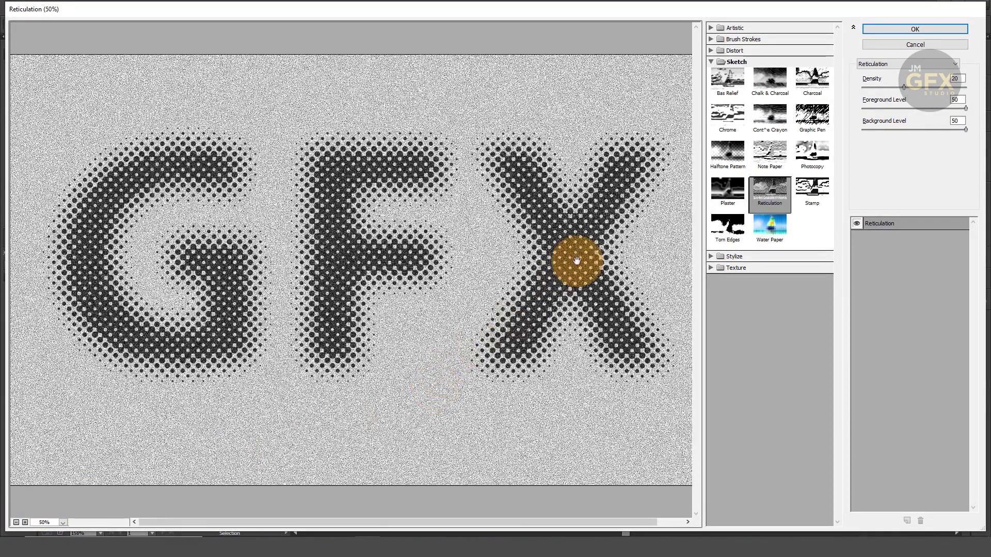
left_click(710, 28)
left_click(781, 166)
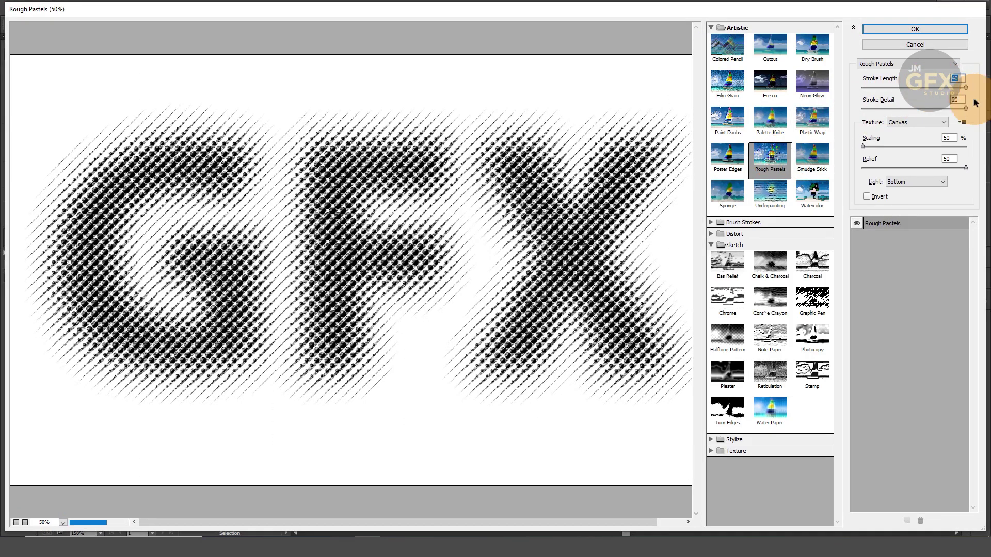
left_click_drag(966, 108, 962, 108)
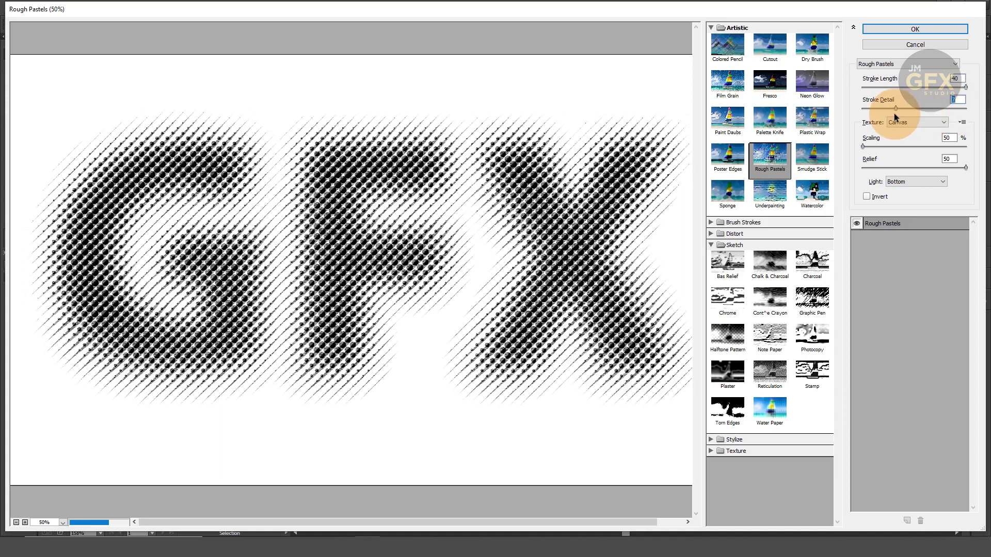
left_click_drag(904, 109, 976, 111)
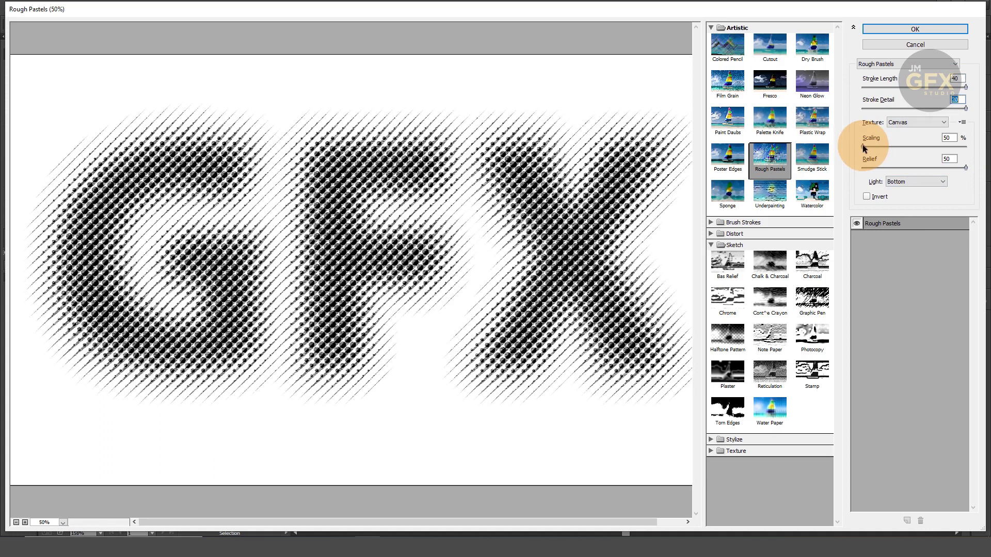
left_click_drag(864, 147, 843, 149)
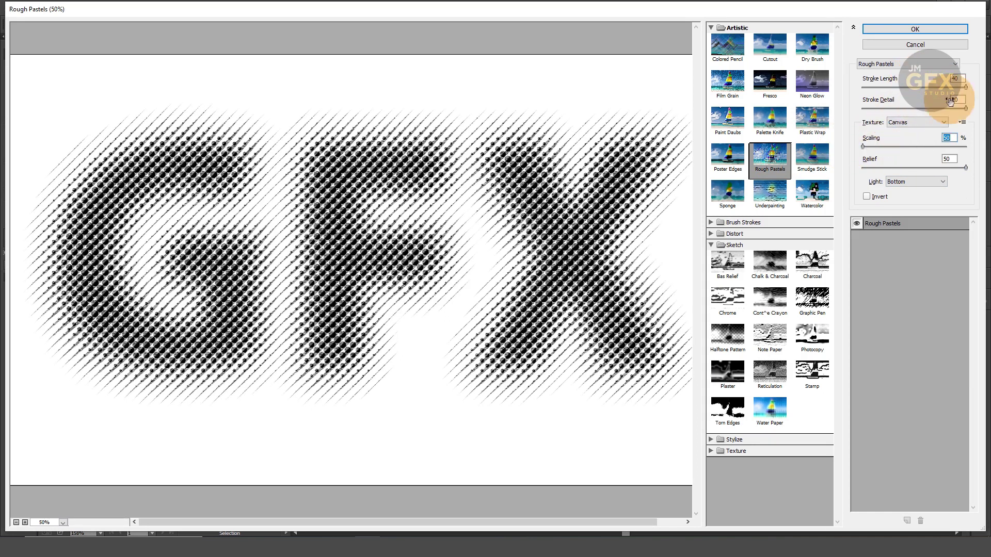
left_click(926, 29)
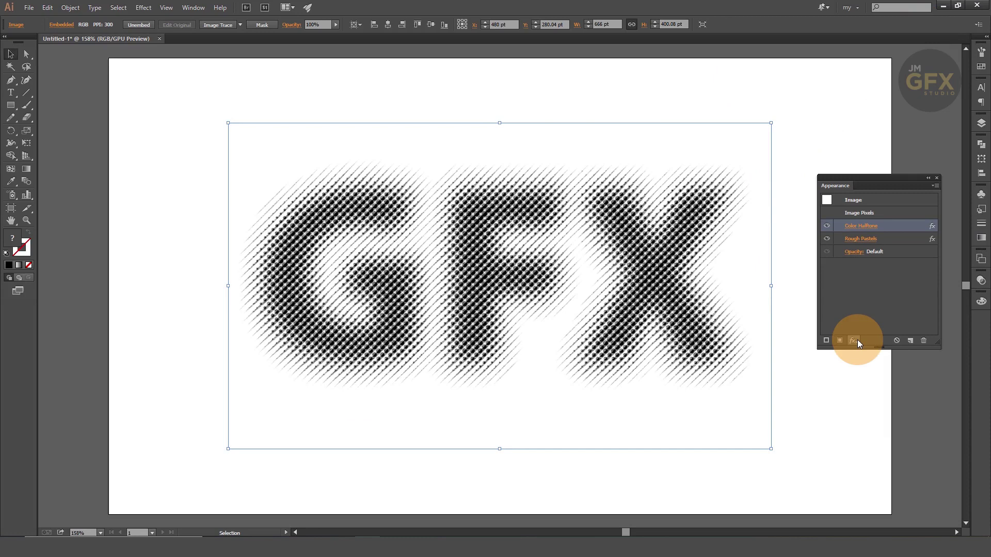
Add a Sumi-e brush-stroke effect with Stroke Width 15 and Contrast 40
left_click(854, 341)
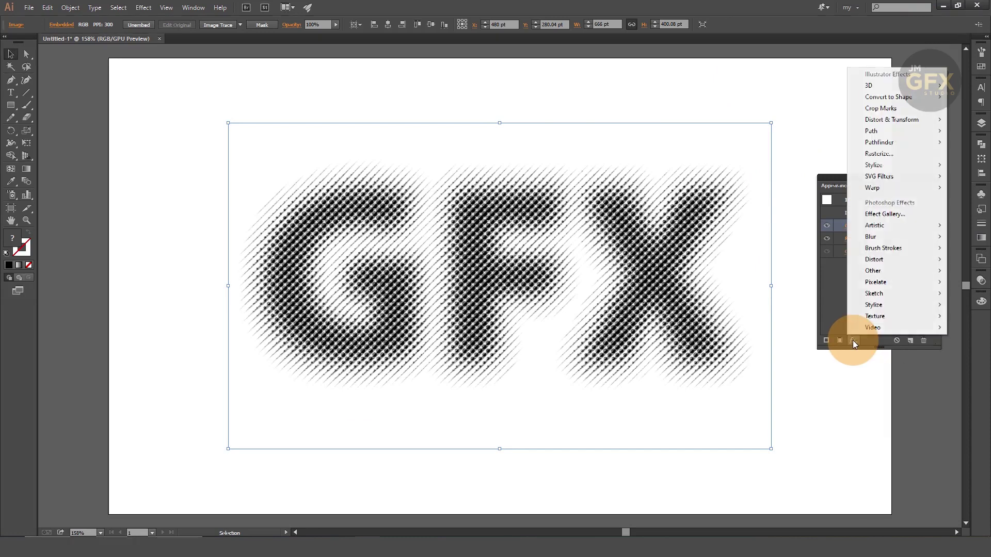
left_click(888, 215)
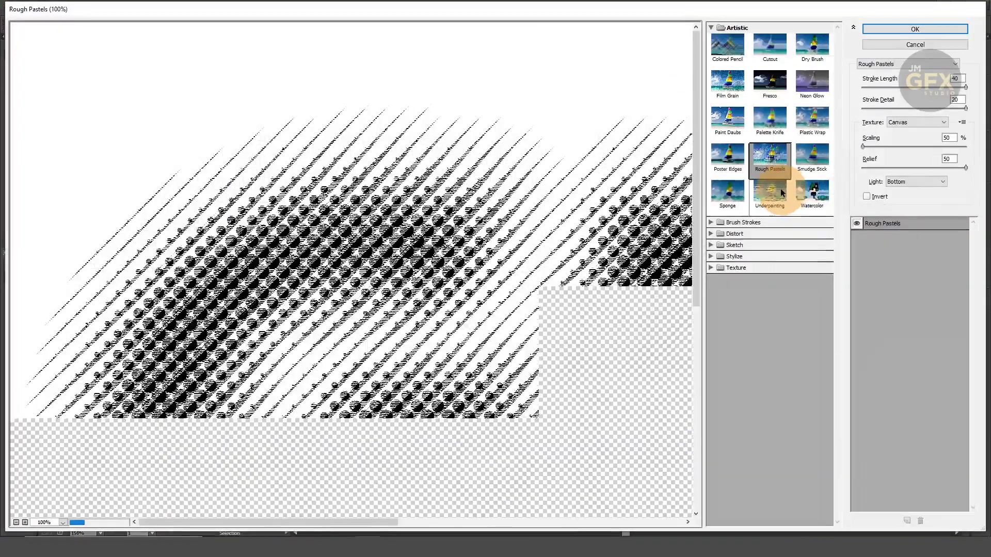
left_click(17, 523)
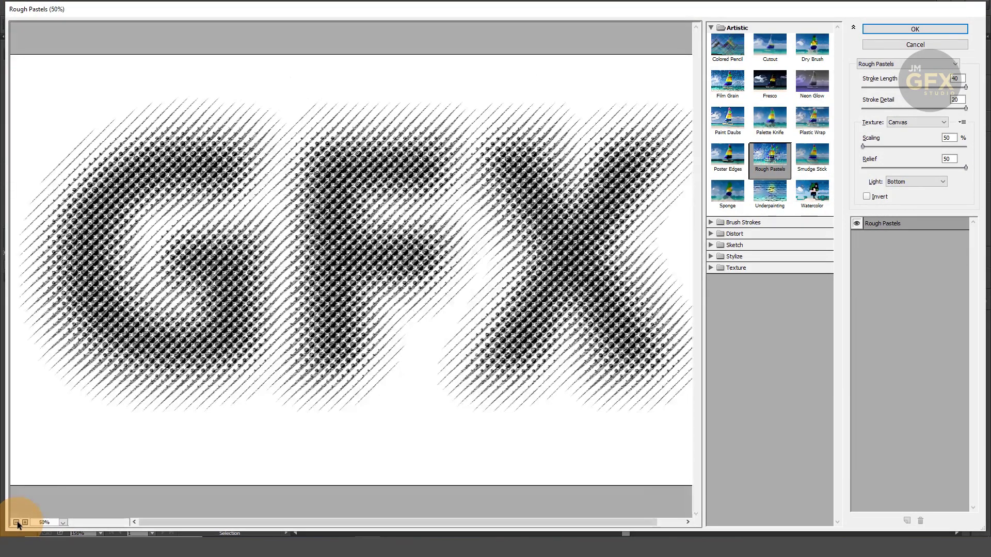
left_click(16, 523)
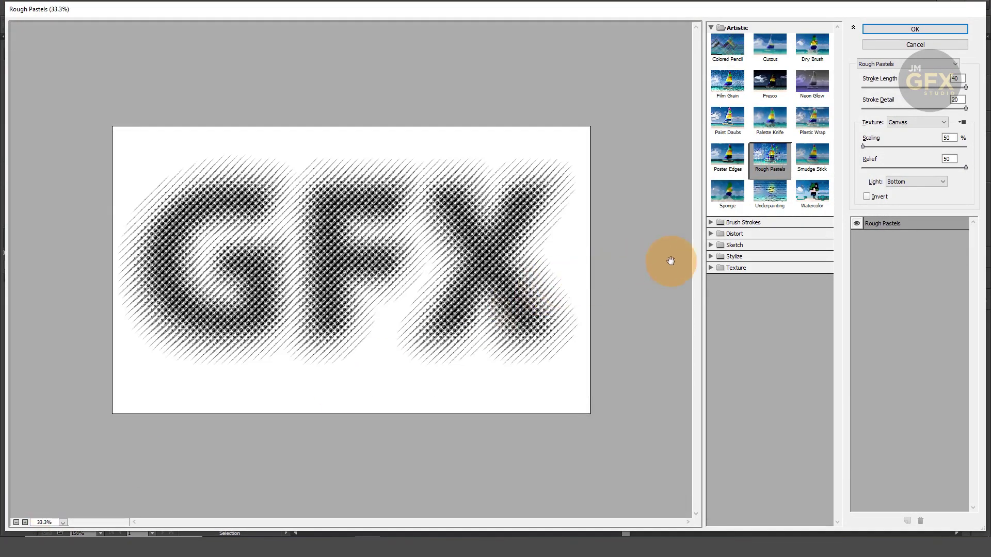
left_click(711, 222)
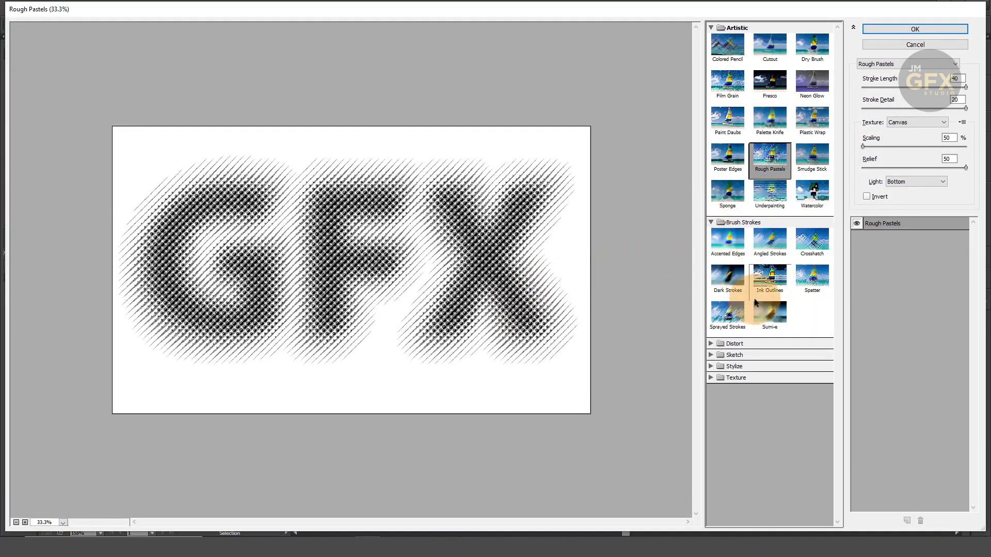
left_click(770, 322)
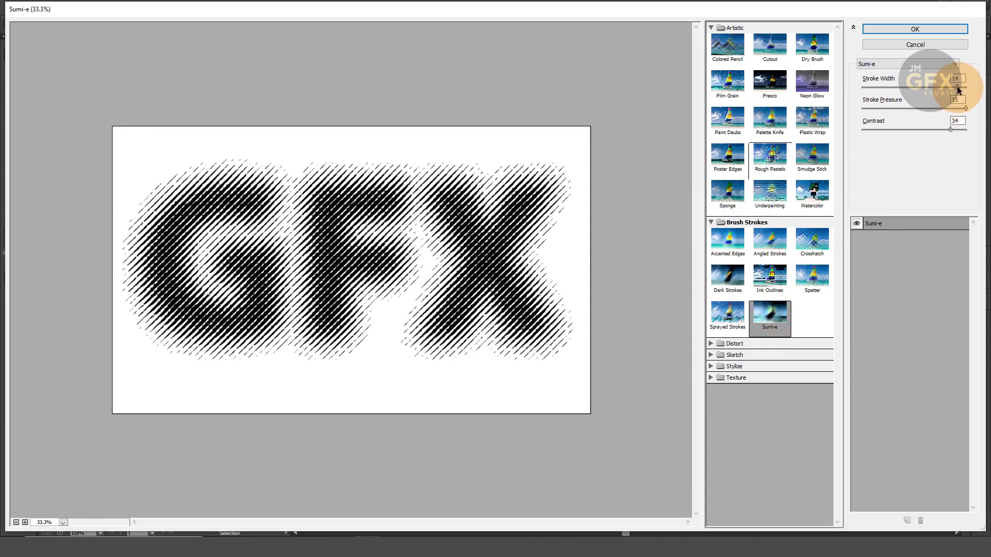
left_click_drag(958, 89, 977, 91)
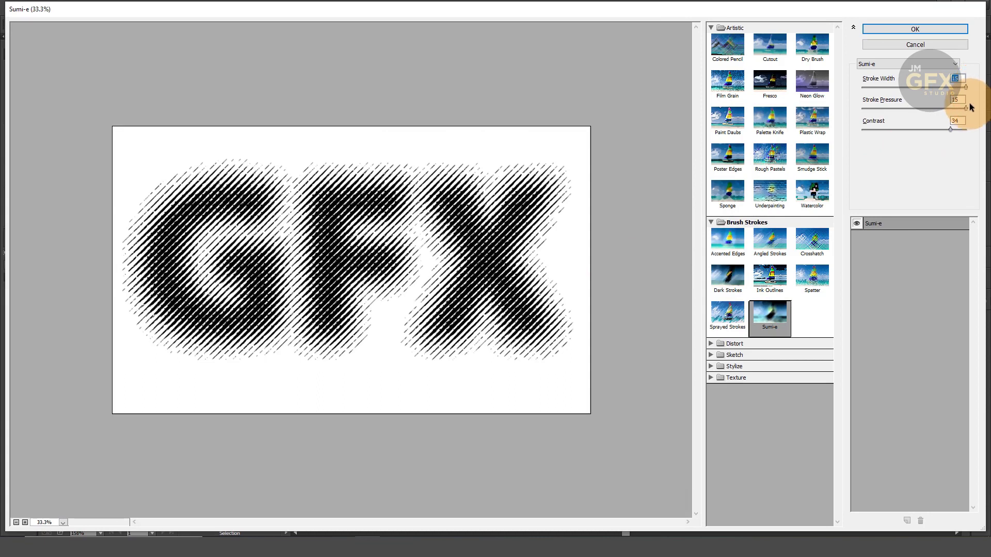
left_click(966, 109)
left_click_drag(950, 129, 971, 129)
left_click(916, 29)
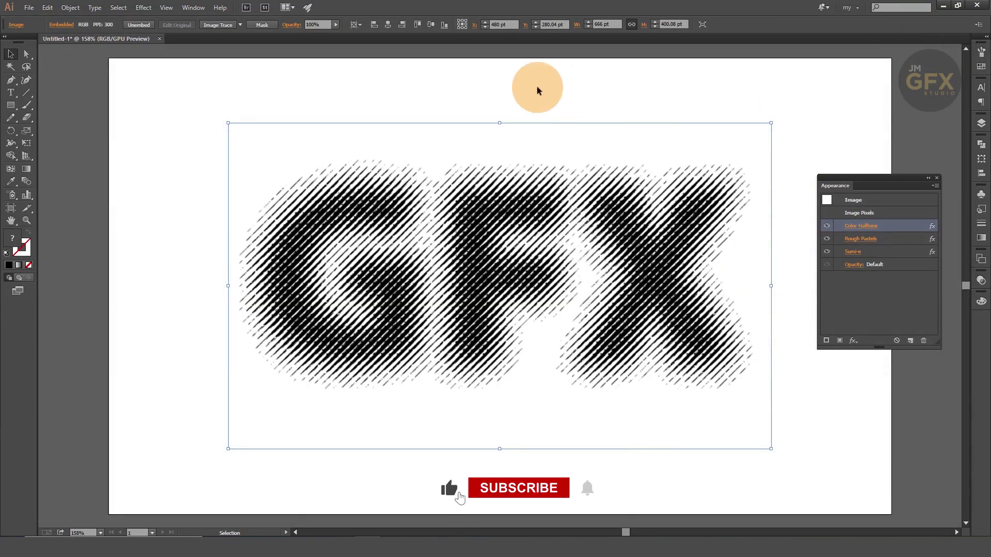
Image-trace the halftone artwork and expand it into vector paths
left_click(216, 26)
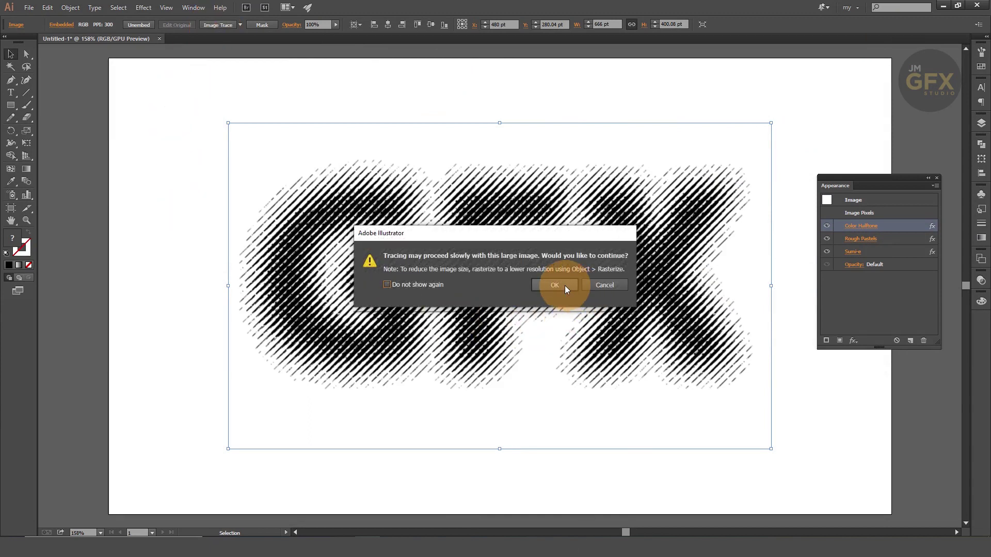
left_click(565, 286)
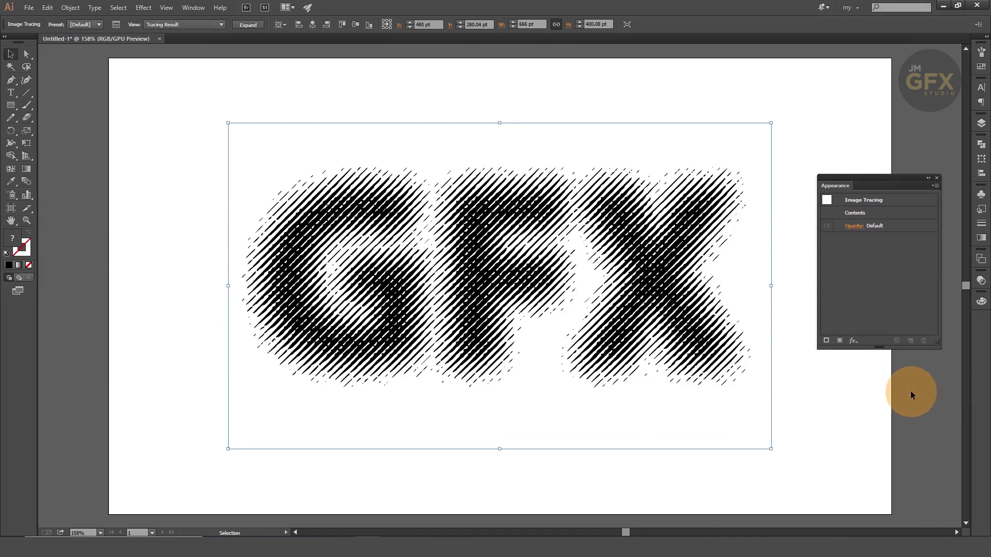
left_click(248, 25)
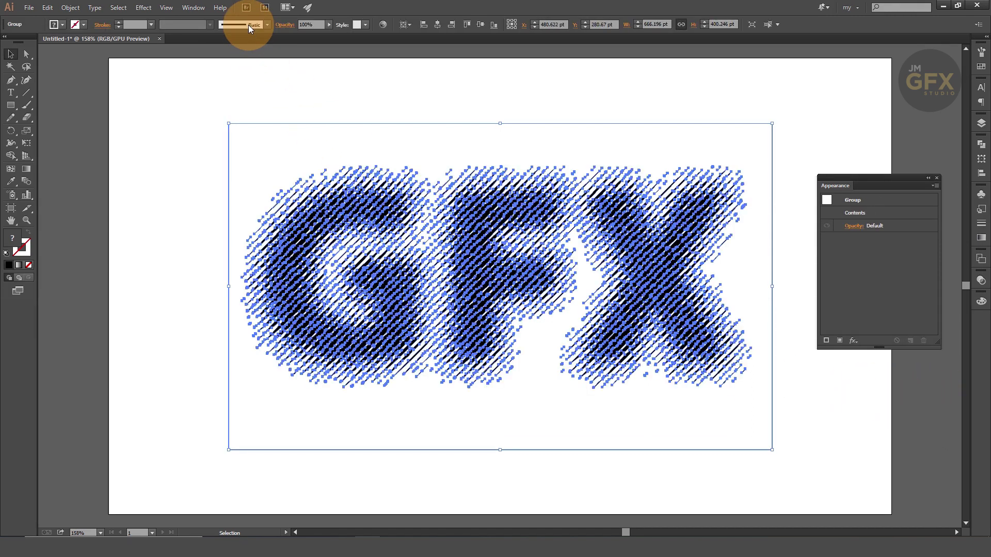
left_click(937, 178)
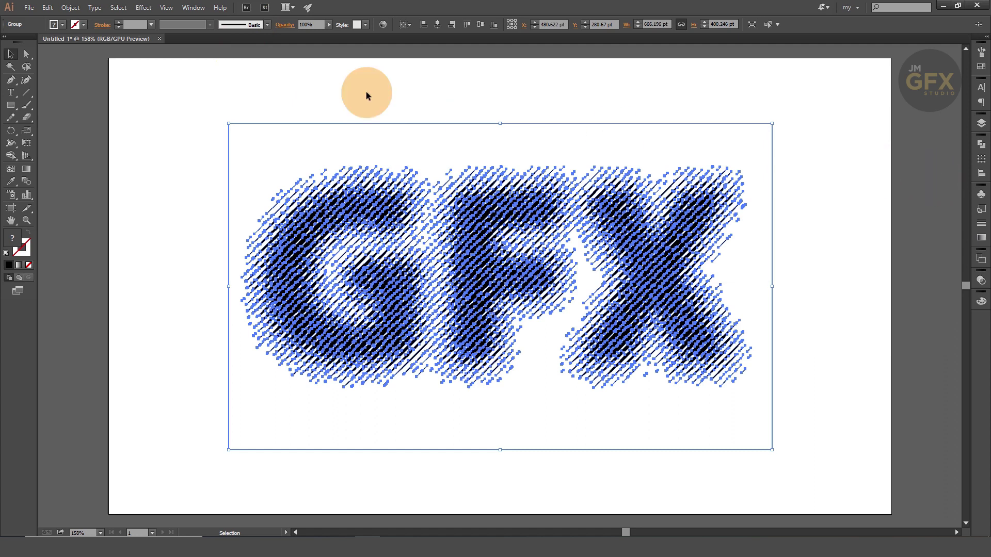
Select all white dots with the Magic Wand, delete them, and reselect the artwork
left_click(11, 67)
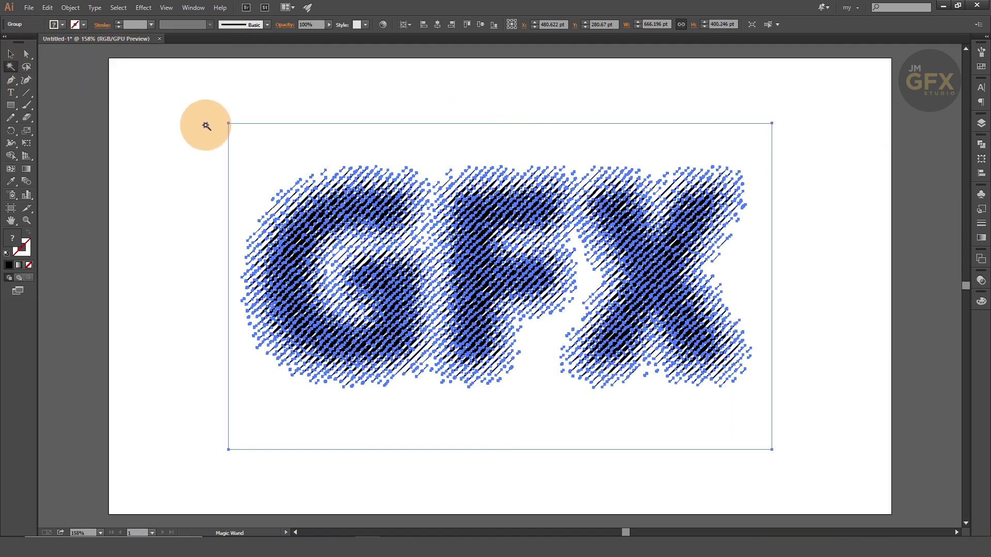
left_click(241, 138)
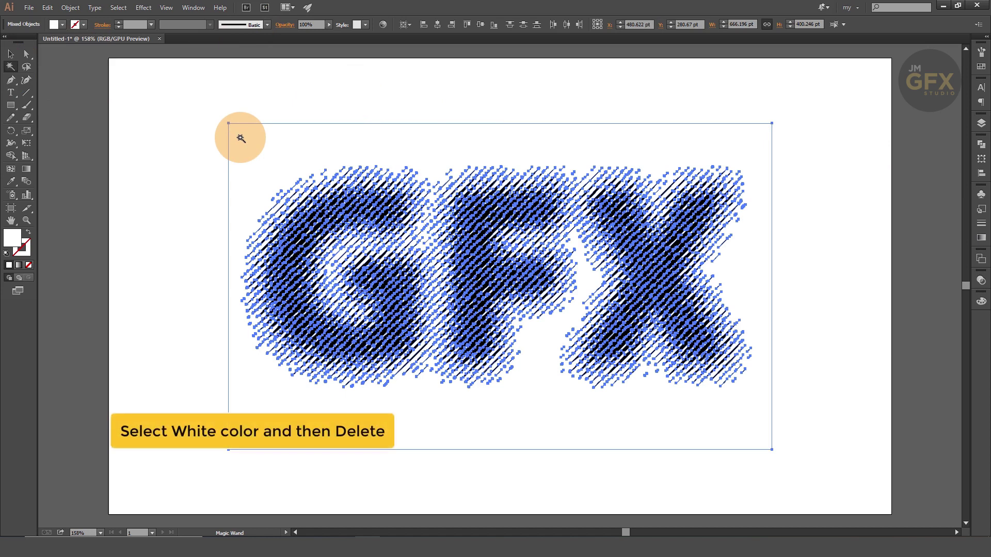
key("Delete")
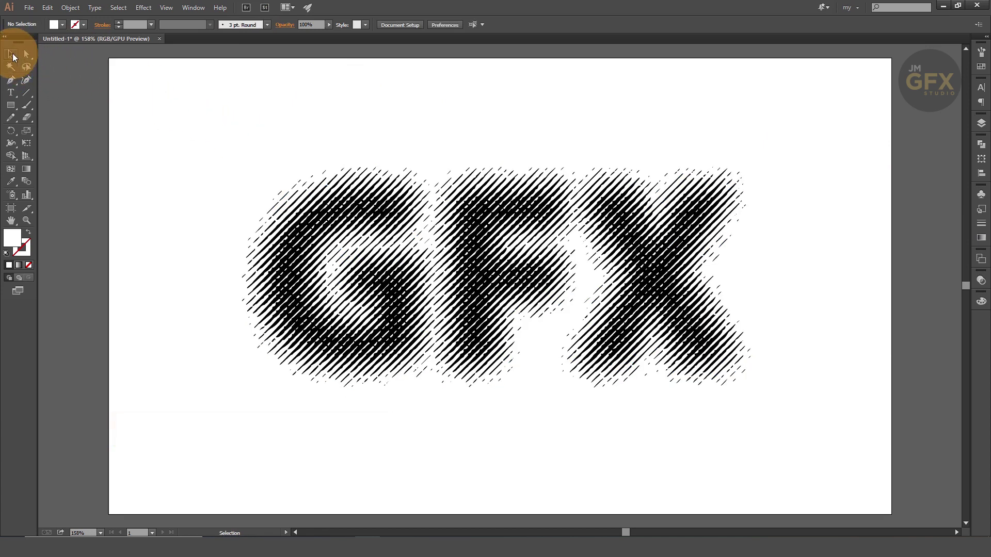
left_click(12, 55)
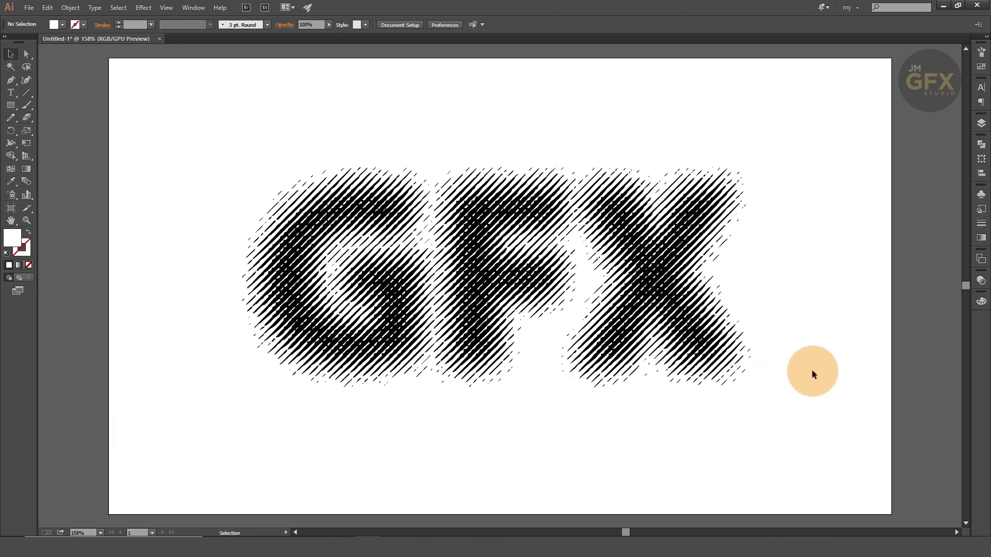
left_click(702, 329)
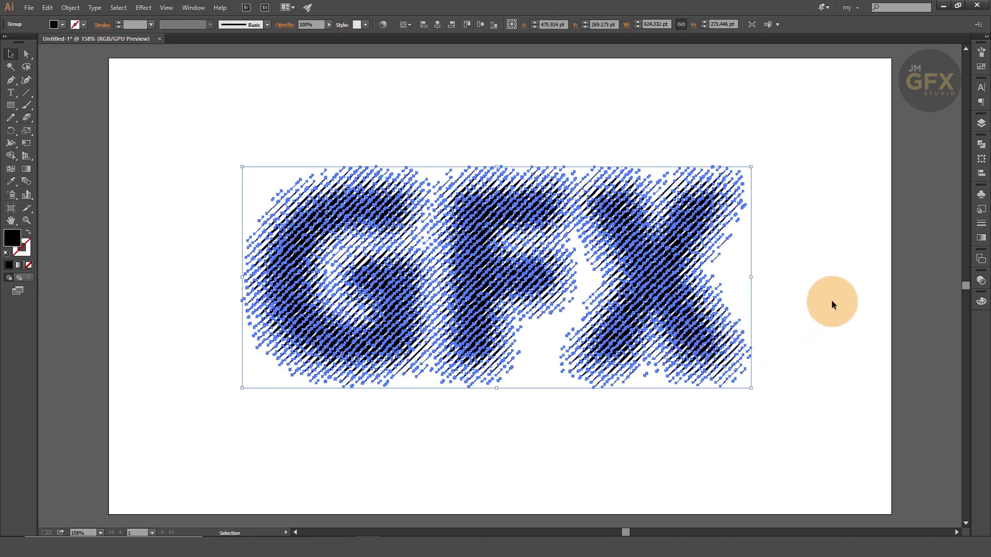
Fill the GFX lines with a red-to-orange linear gradient, then deselect the artwork
left_click(982, 238)
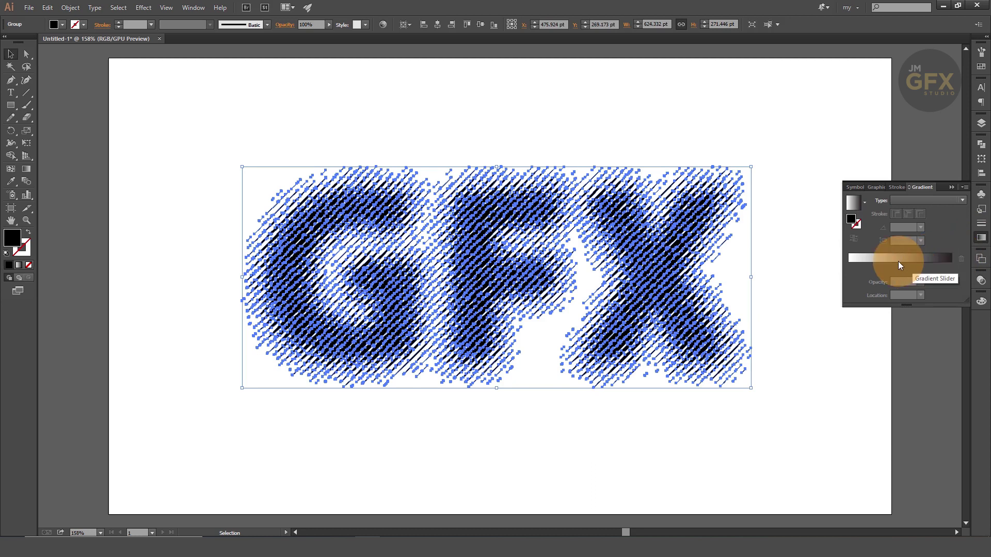
left_click(898, 261)
double_click(848, 269)
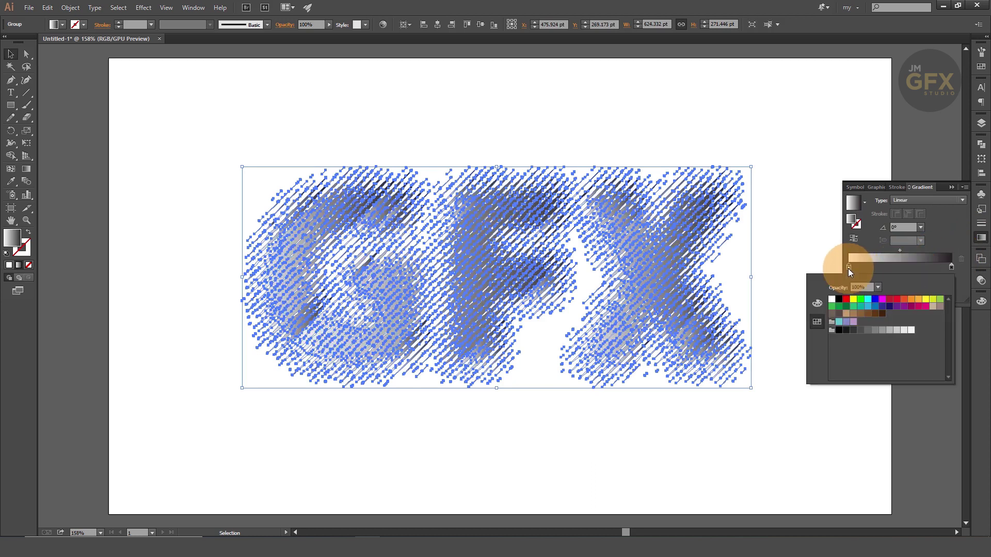
left_click(897, 300)
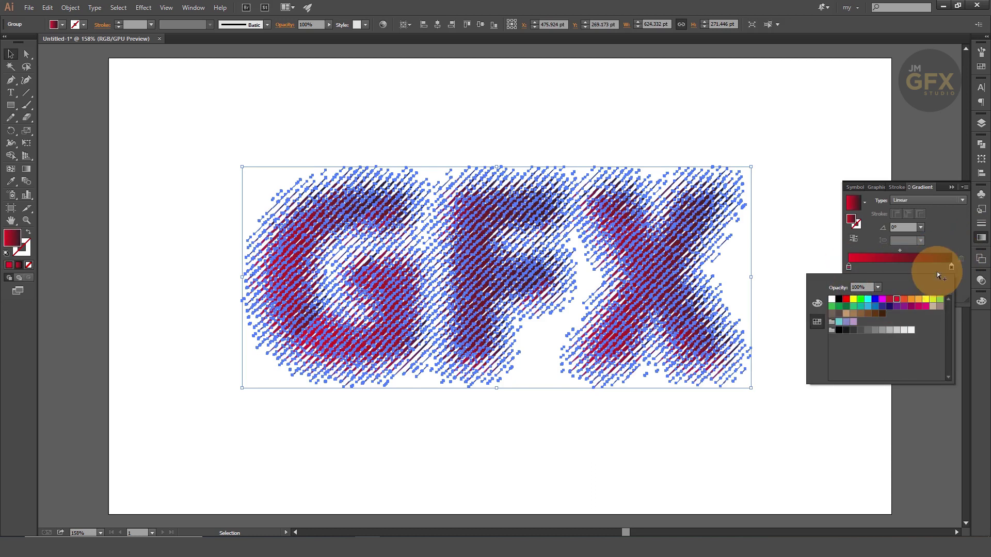
left_click(962, 268)
double_click(951, 267)
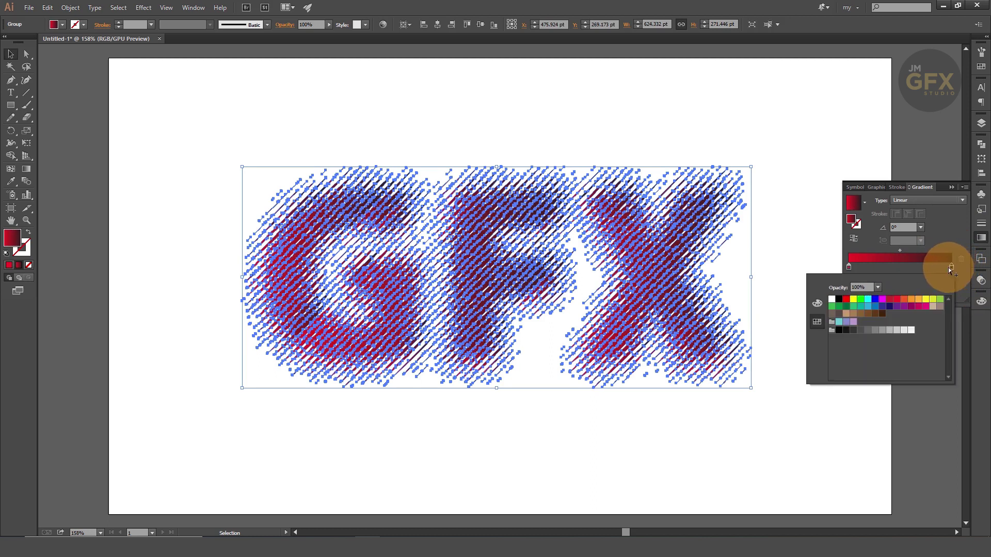
left_click(911, 304)
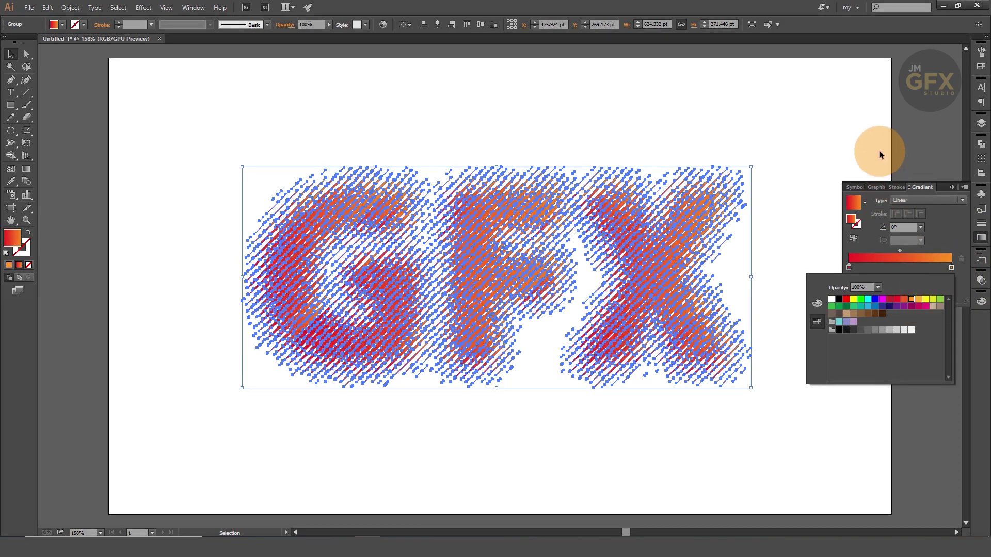
left_click(879, 150)
left_click(862, 175)
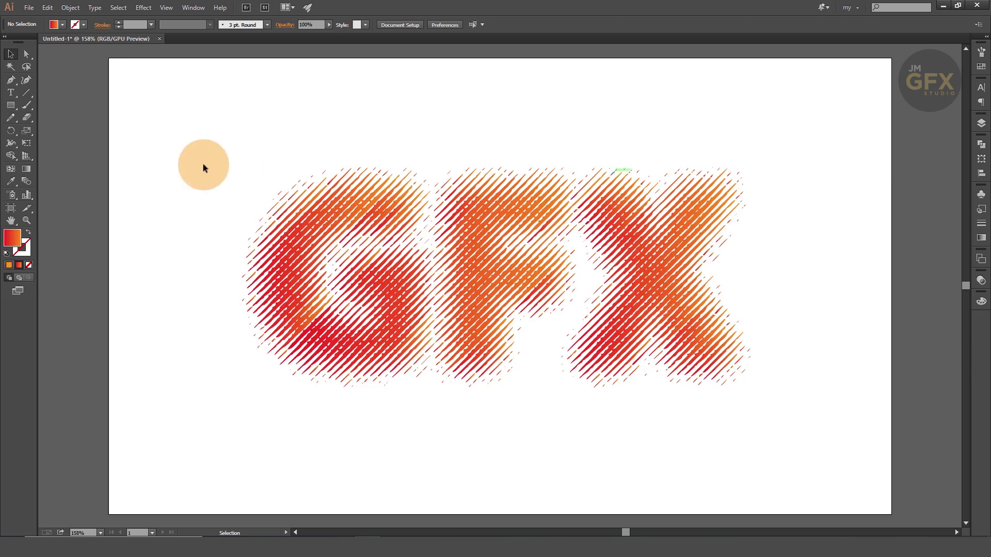
left_click(11, 105)
Draw a rectangle near the artboard's top-left and fill it dark blue from Swatches
left_click_drag(127, 103, 232, 190)
left_click(11, 53)
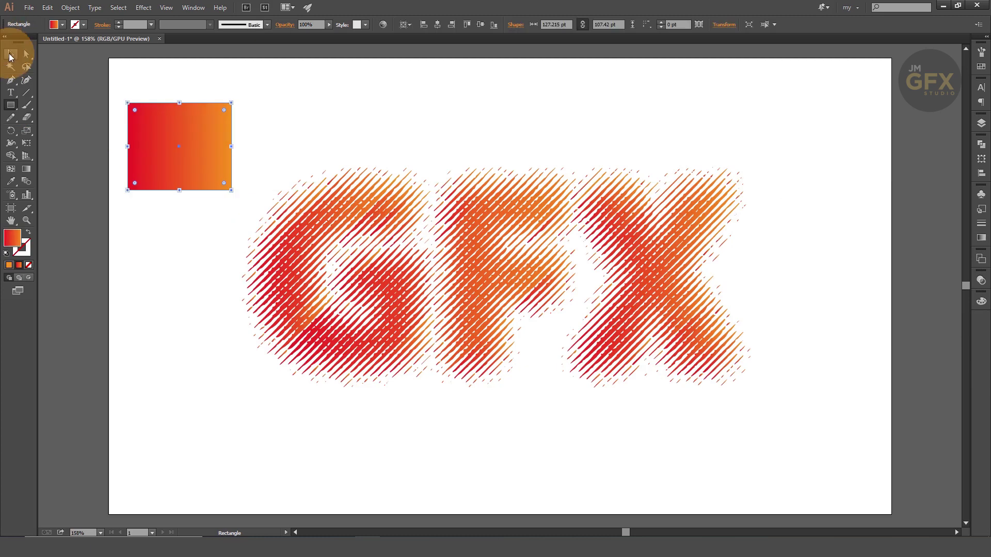
left_click(981, 67)
left_click(938, 81)
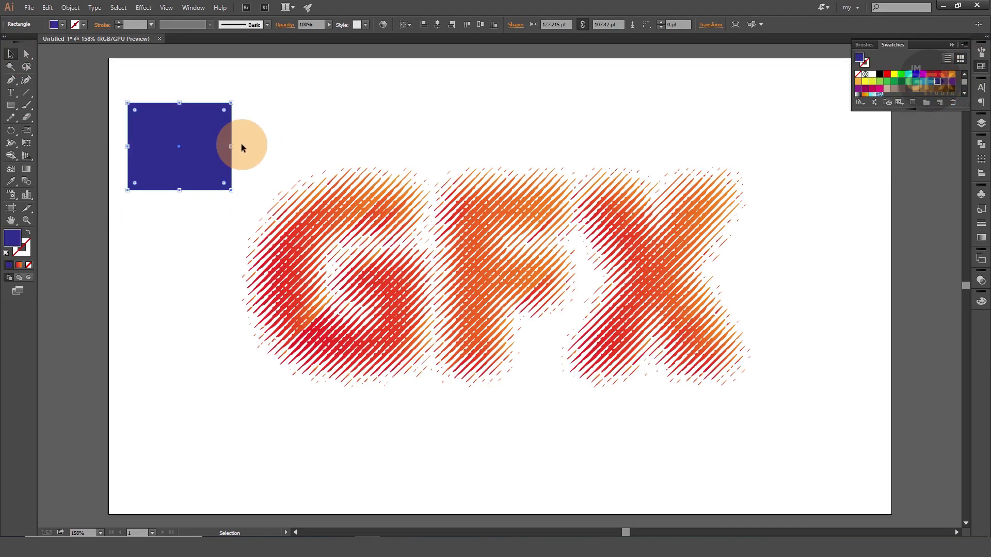
Send the blue rectangle behind the GFX lettering and stretch it across the whole artboard
right_click(214, 144)
left_click(356, 323)
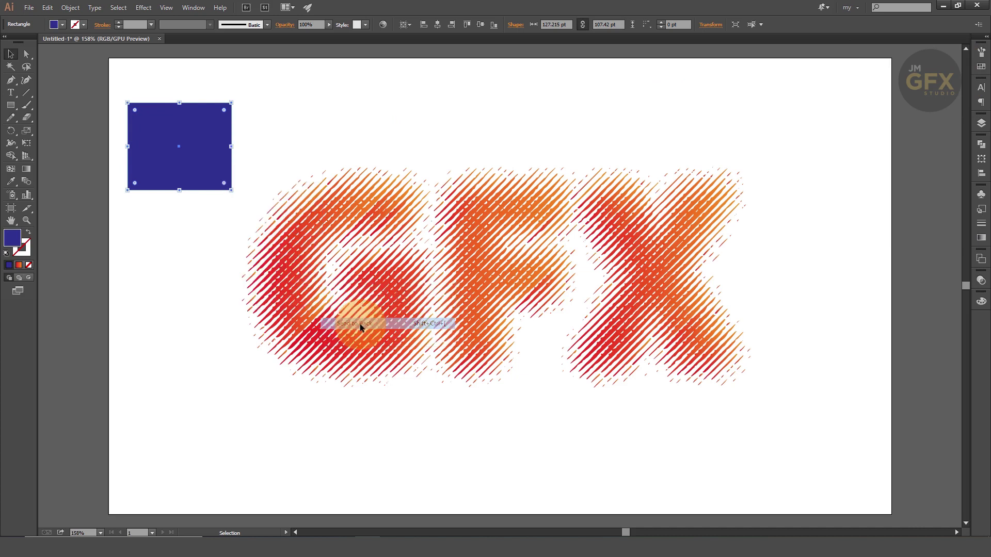
left_click_drag(200, 137, 180, 91)
left_click_drag(211, 145, 891, 515)
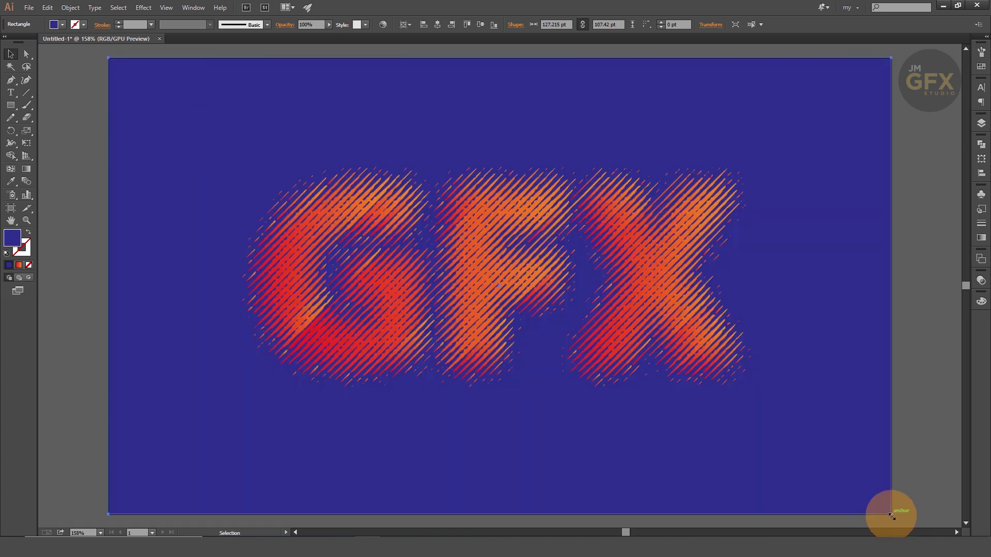
Try a gradient on the rectangle, then refill it with the dark blue swatch
left_click(981, 238)
left_click(899, 264)
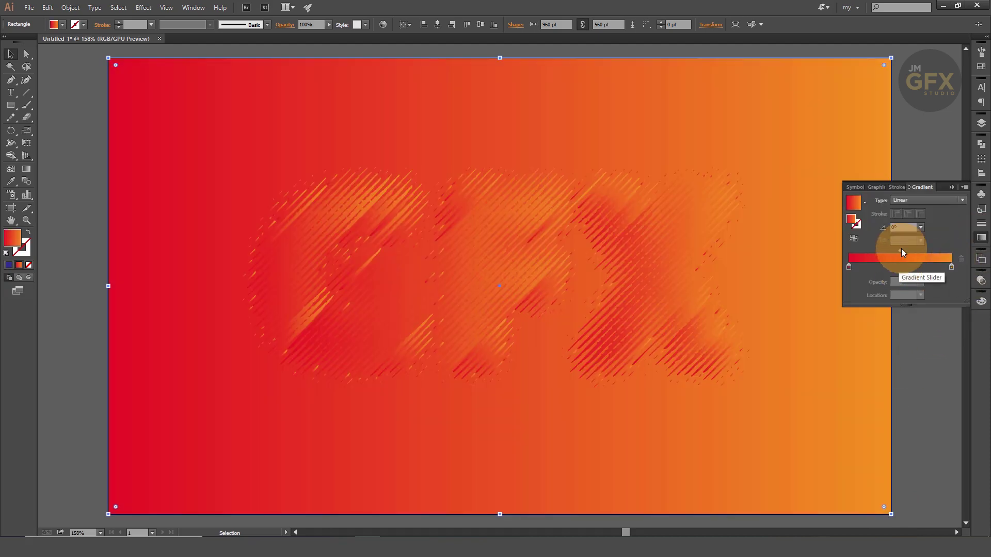
left_click(981, 66)
left_click(938, 81)
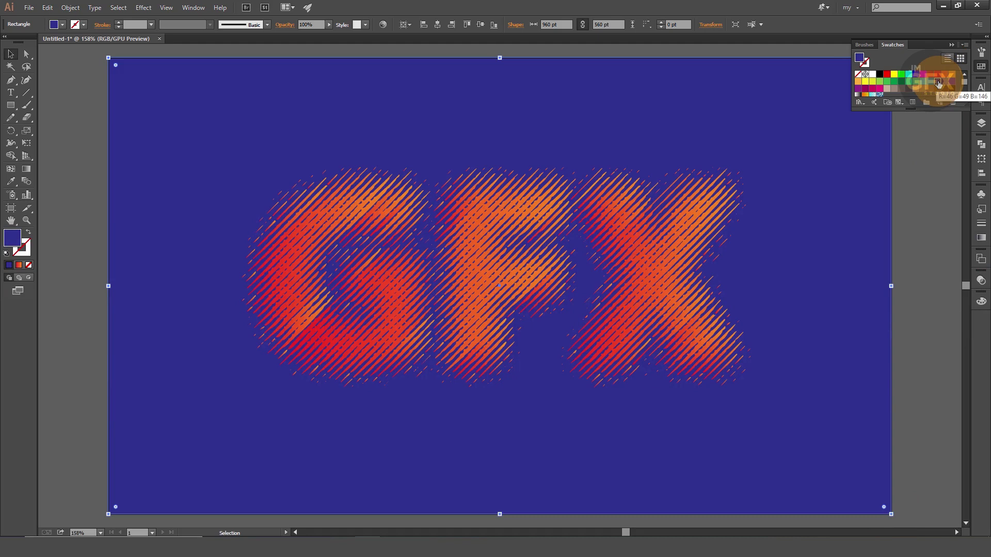
Open the Color Guide and Gradient panels from the Window menu and arrange them
left_click(194, 8)
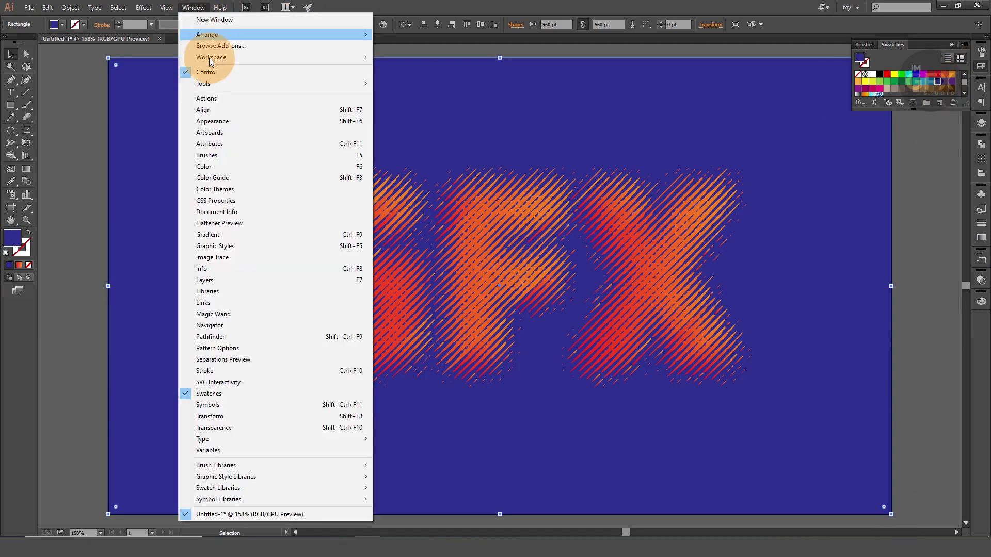
left_click(230, 177)
left_click_drag(543, 171, 872, 237)
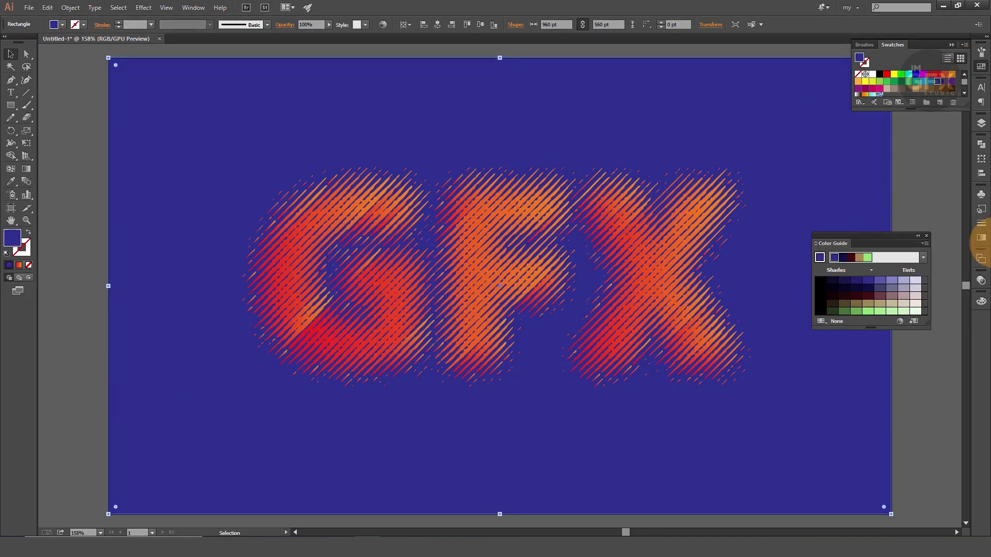
left_click(982, 238)
left_click_drag(922, 186, 832, 343)
left_click(949, 186)
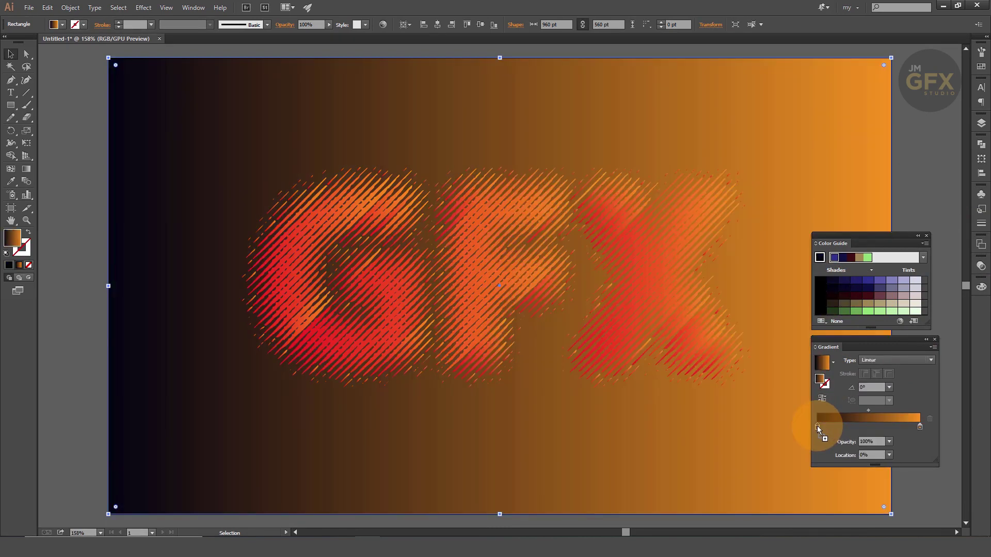
Give the background a reversed radial gradient with both stops dark navy, lighter at the centre
left_click(817, 425)
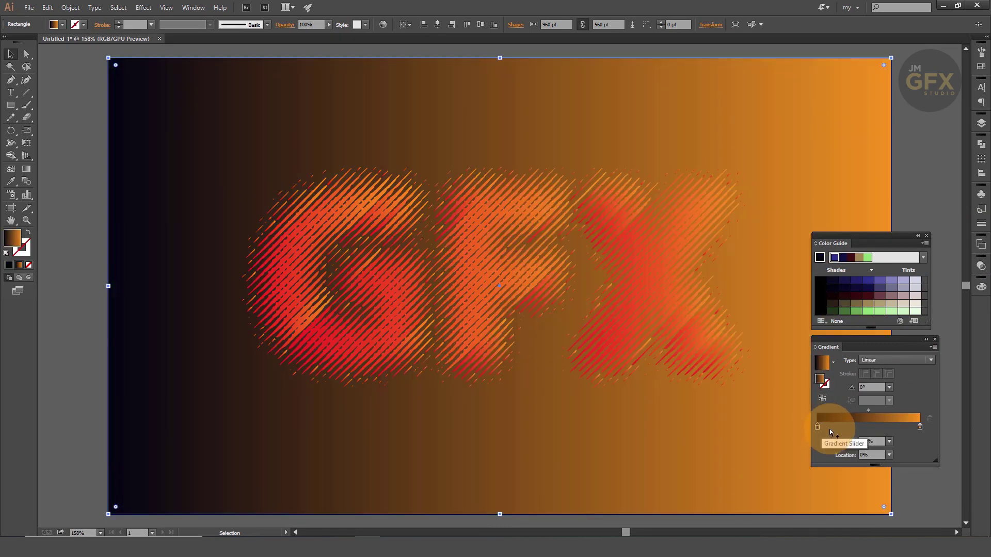
left_click(871, 288)
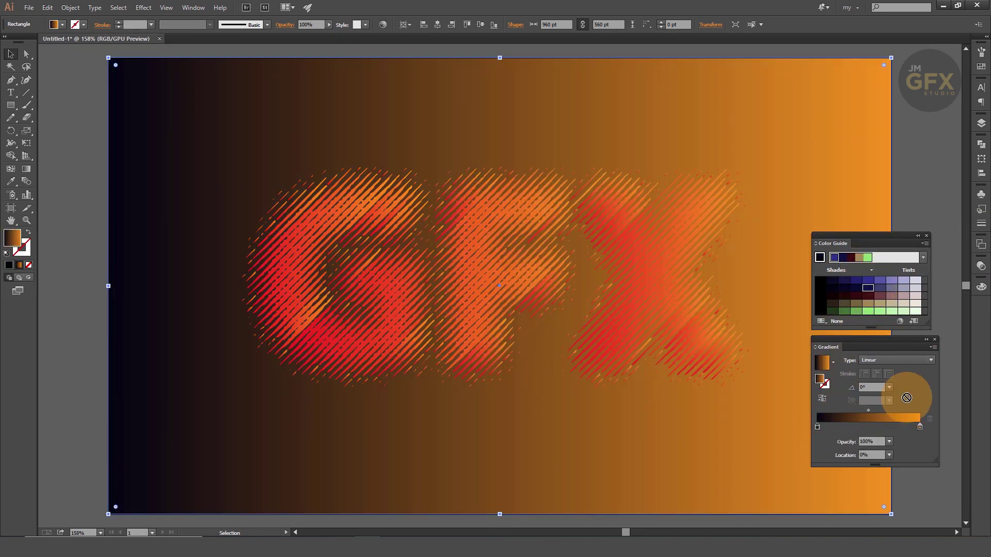
left_click(920, 426)
left_click(916, 361)
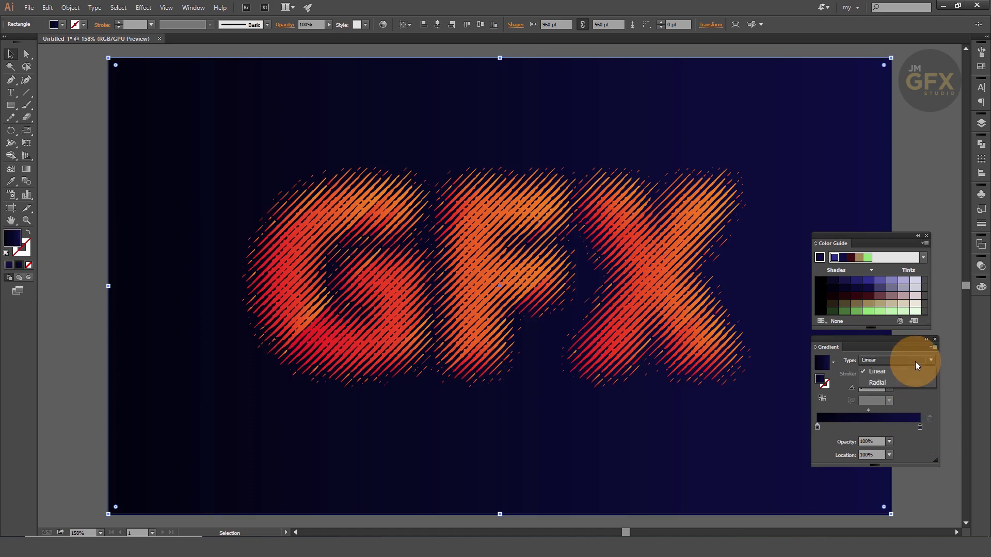
left_click(895, 382)
left_click(821, 399)
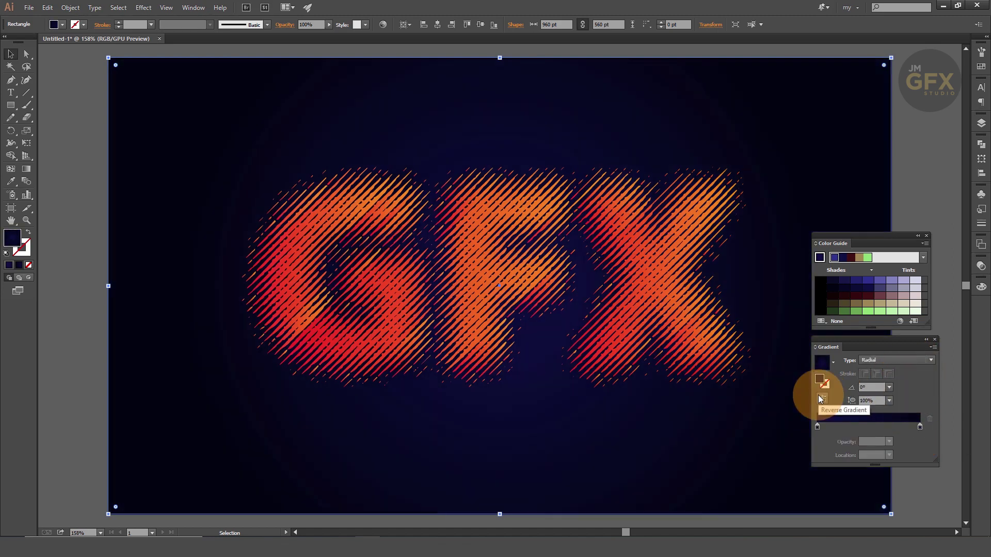
Close the Gradient and Color Guide panels and deselect the background rectangle
left_click(934, 339)
left_click(927, 236)
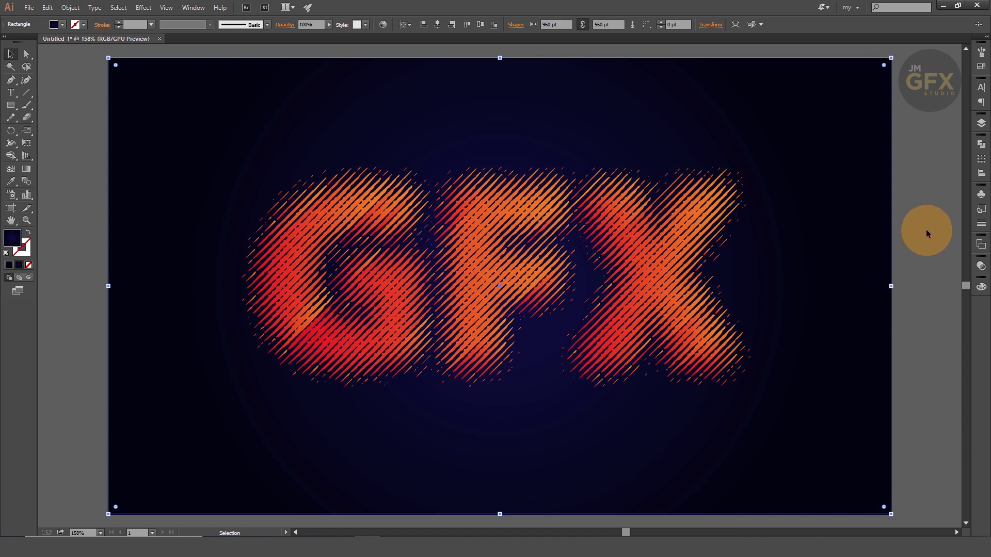
left_click(922, 271)
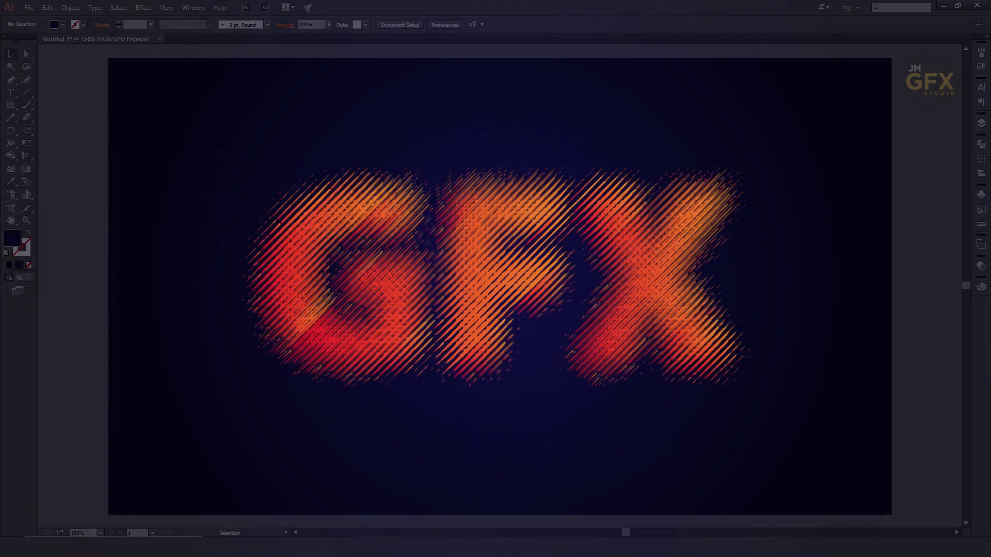